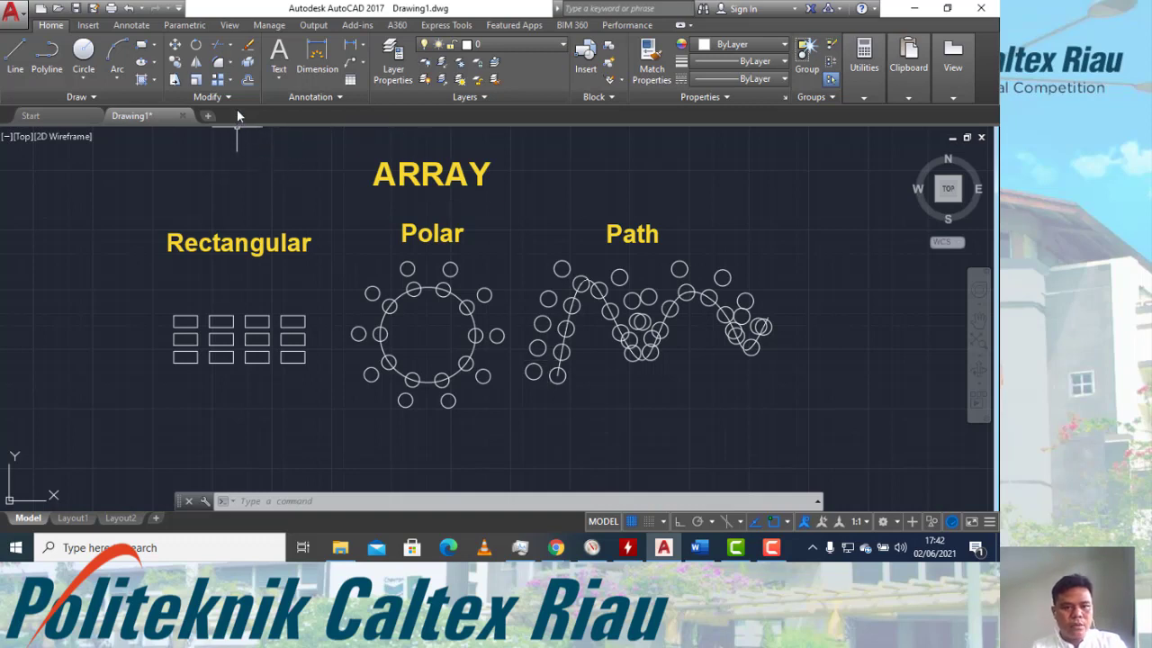
pyautogui.click(231, 81)
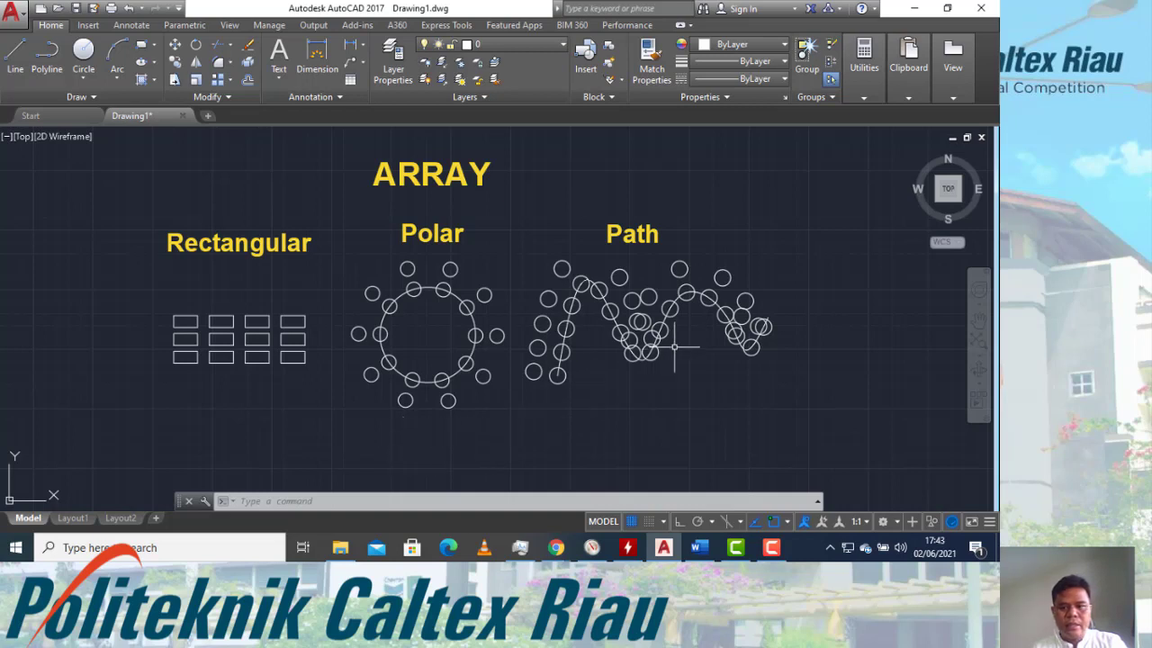
pyautogui.moveTo(817, 327); pyautogui.dragTo(122, 350, button='middle')
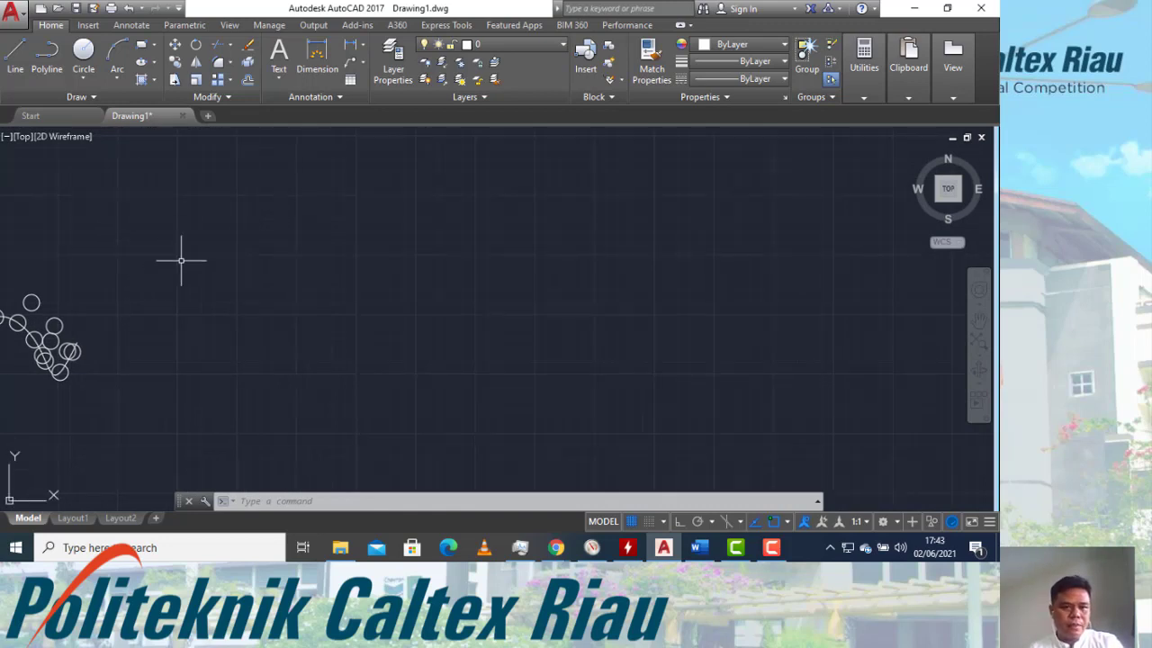
pyautogui.click(231, 81)
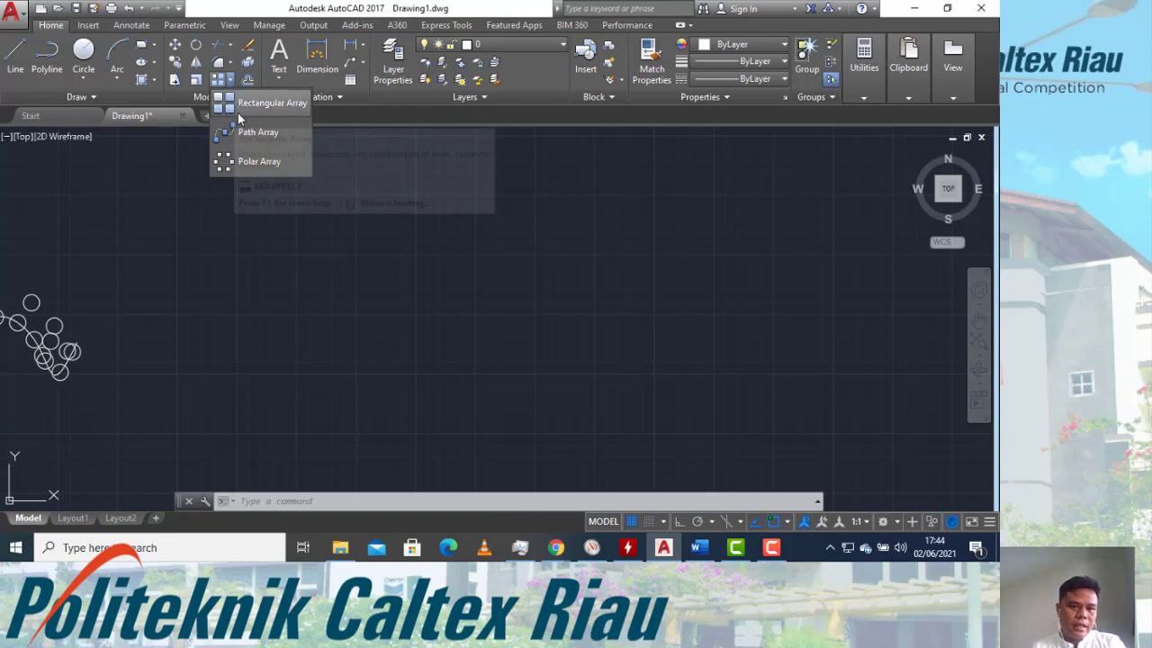
pyautogui.click(265, 105)
pyautogui.press('Escape')
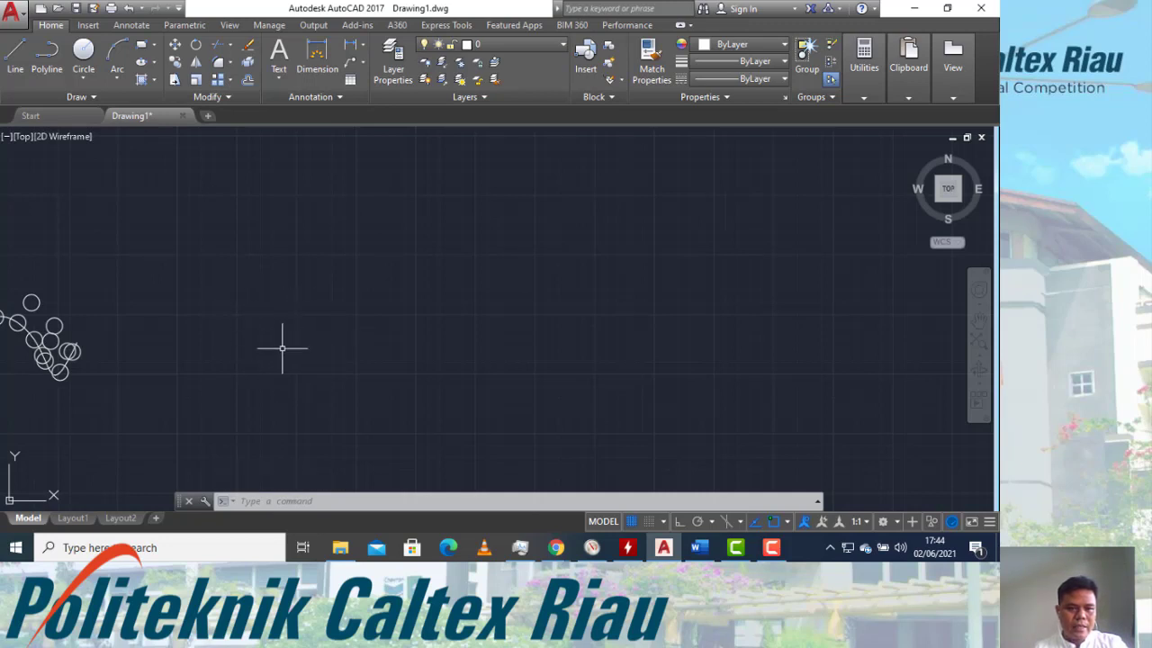
# Draw a rectangle 100 units wide and 50 units high in the empty area beside the sample arrays
pyautogui.write('c')
pyautogui.press('Return')
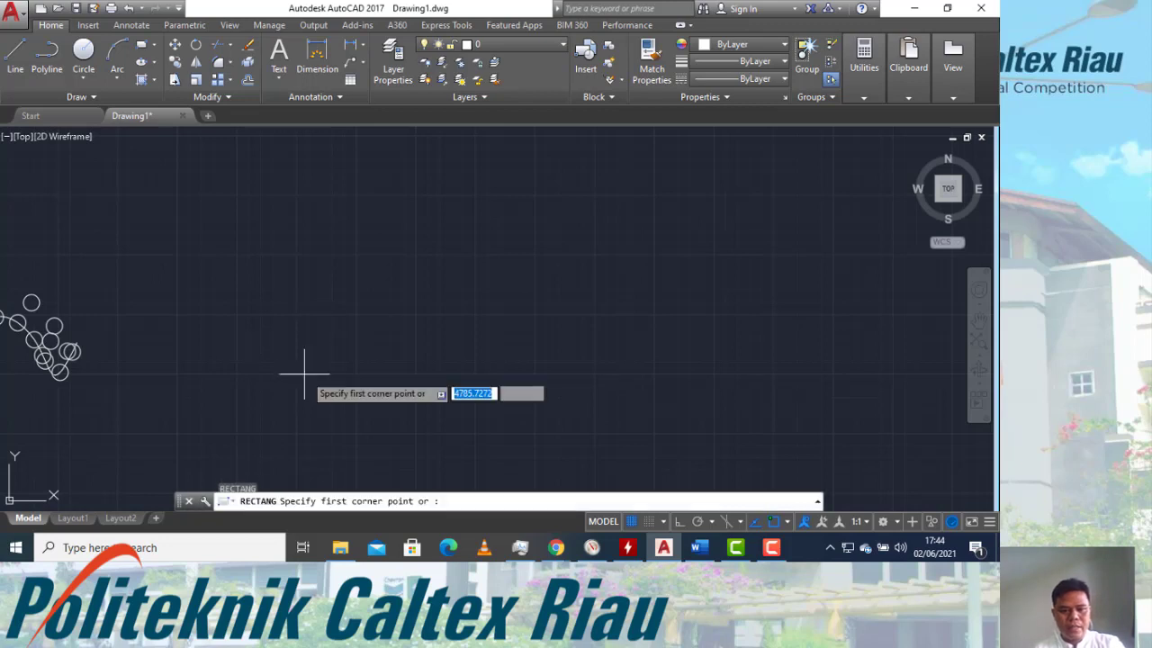
pyautogui.click(302, 347)
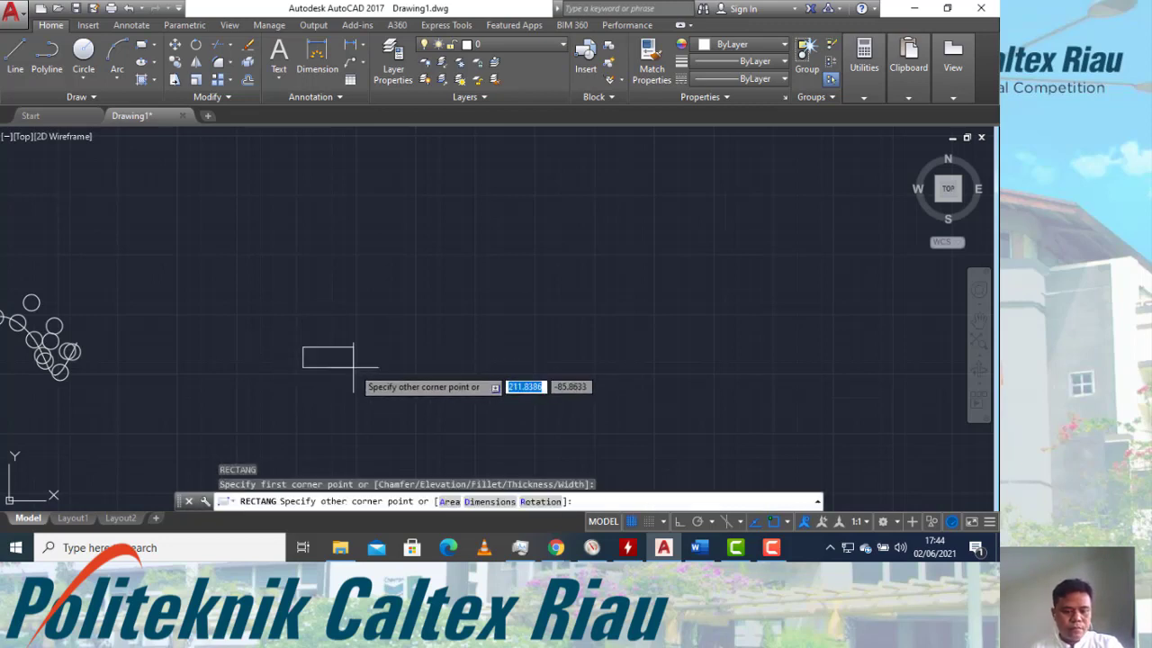
pyautogui.press('F8')
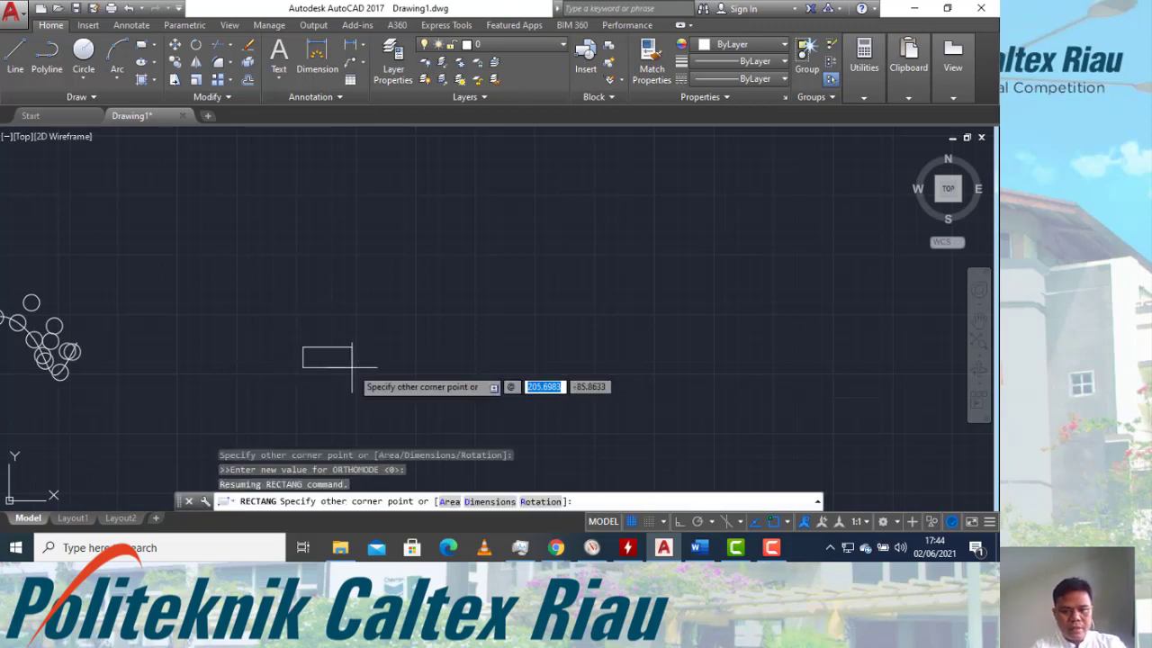
pyautogui.write('100')
pyautogui.press('Tab')
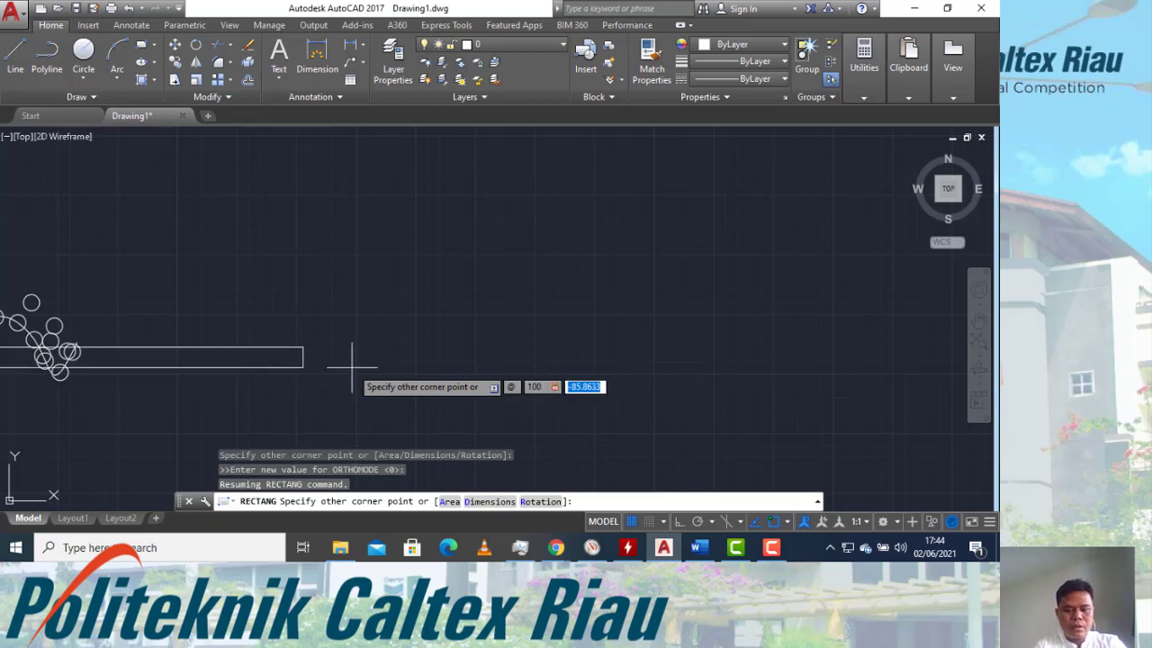
pyautogui.write('5')
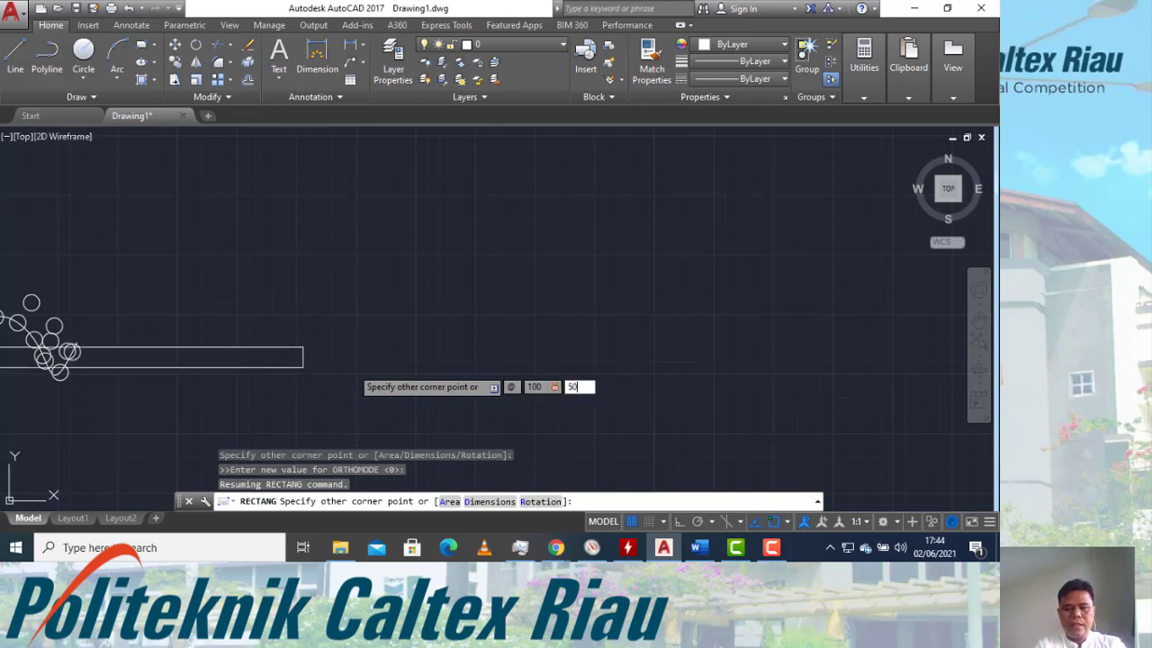
pyautogui.write('0')
pyautogui.press('Return')
pyautogui.scroll(2, 315, 324)
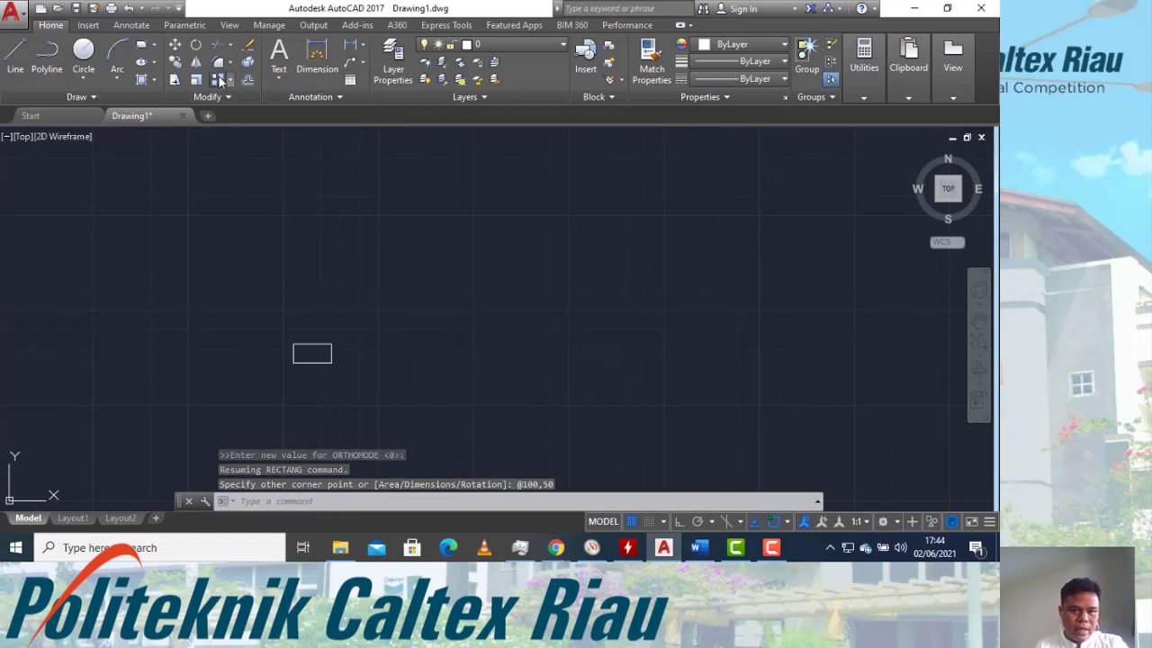
# Create a rectangular array of the rectangle and set its column count to 5
pyautogui.click(221, 81)
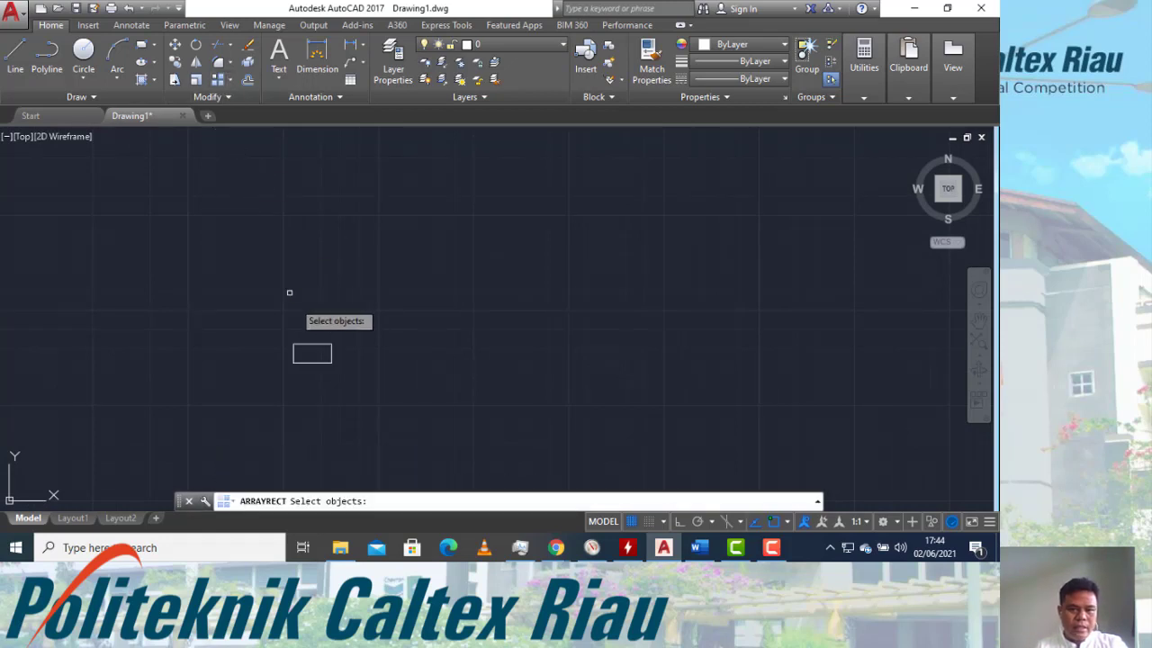
pyautogui.click(308, 343)
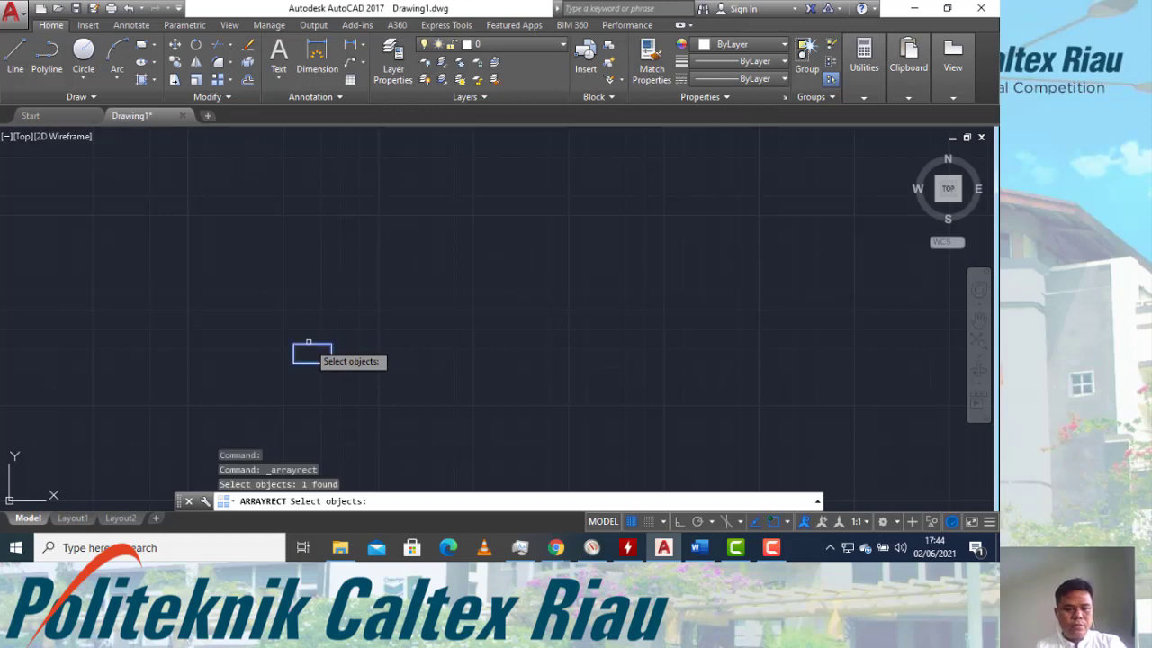
pyautogui.press('Return')
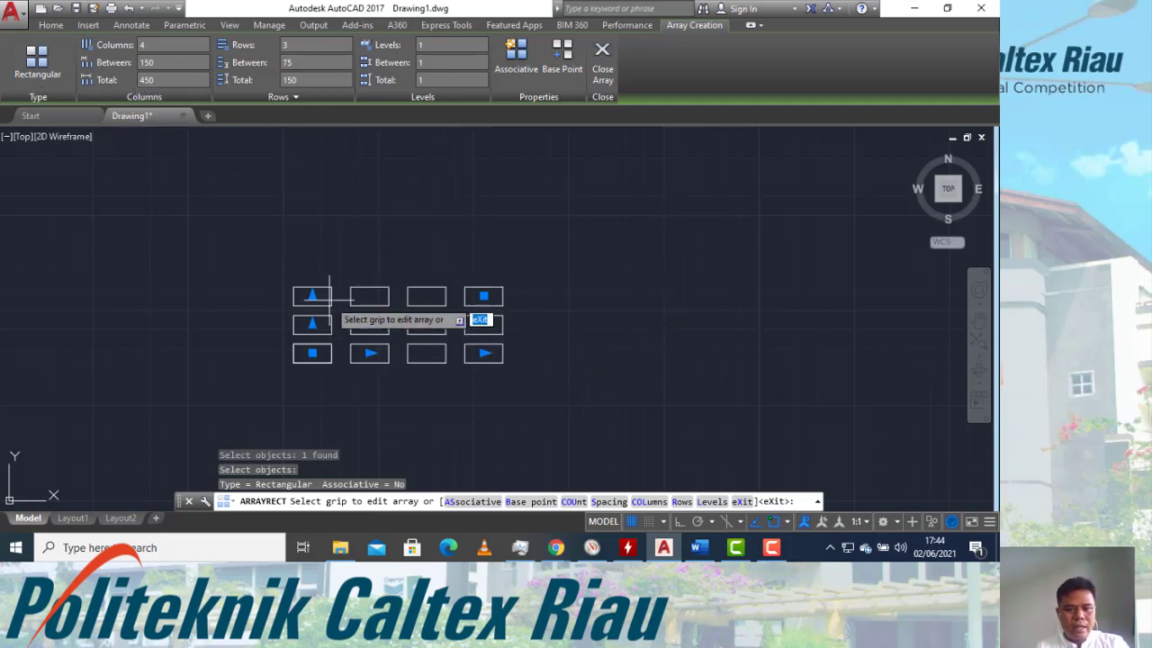
pyautogui.moveTo(545, 306); pyautogui.dragTo(412, 310, button='middle')
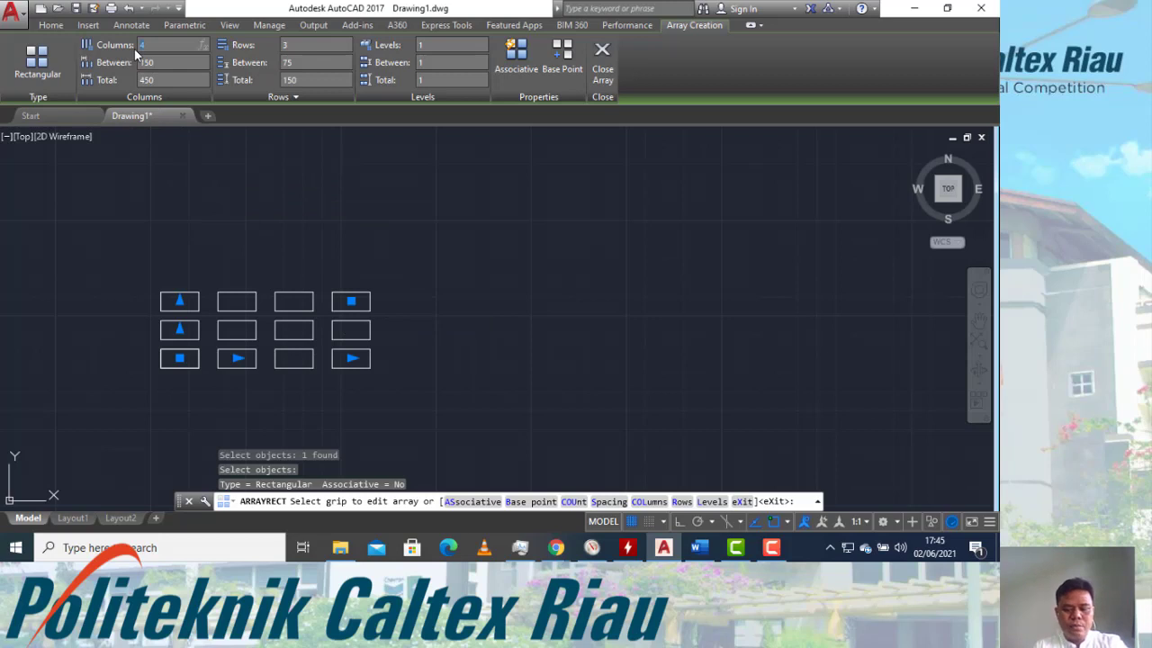
pyautogui.press('Return')
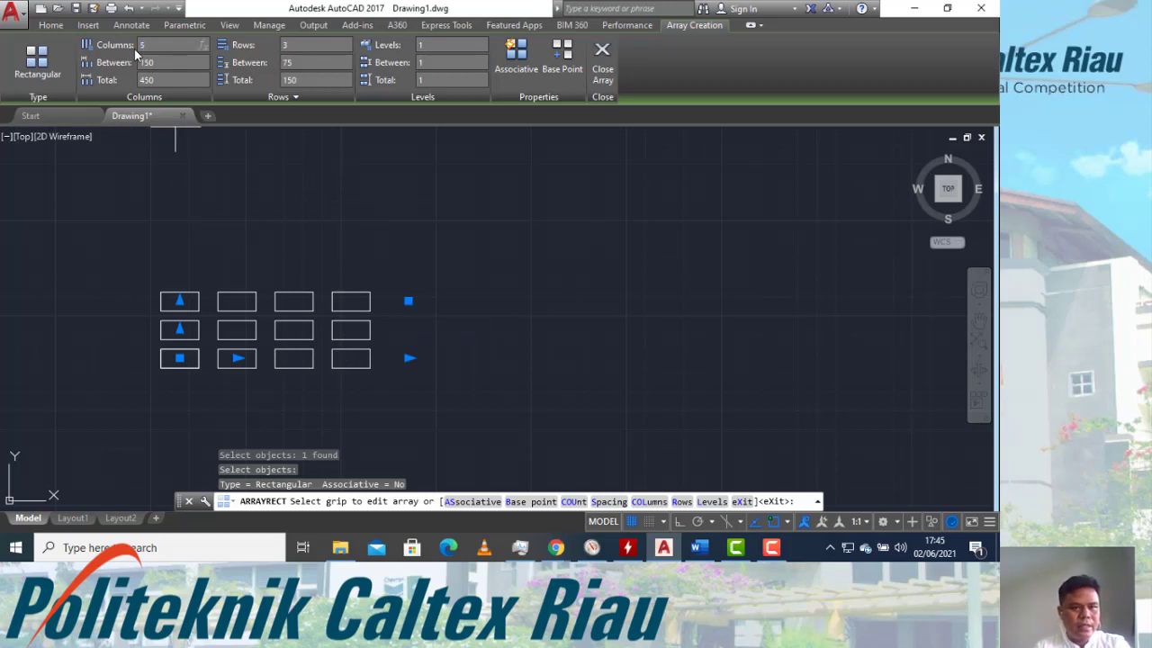
# Set the array's base point to the lower-left corner of the source rectangle
pyautogui.click(558, 56)
pyautogui.click(160, 368)
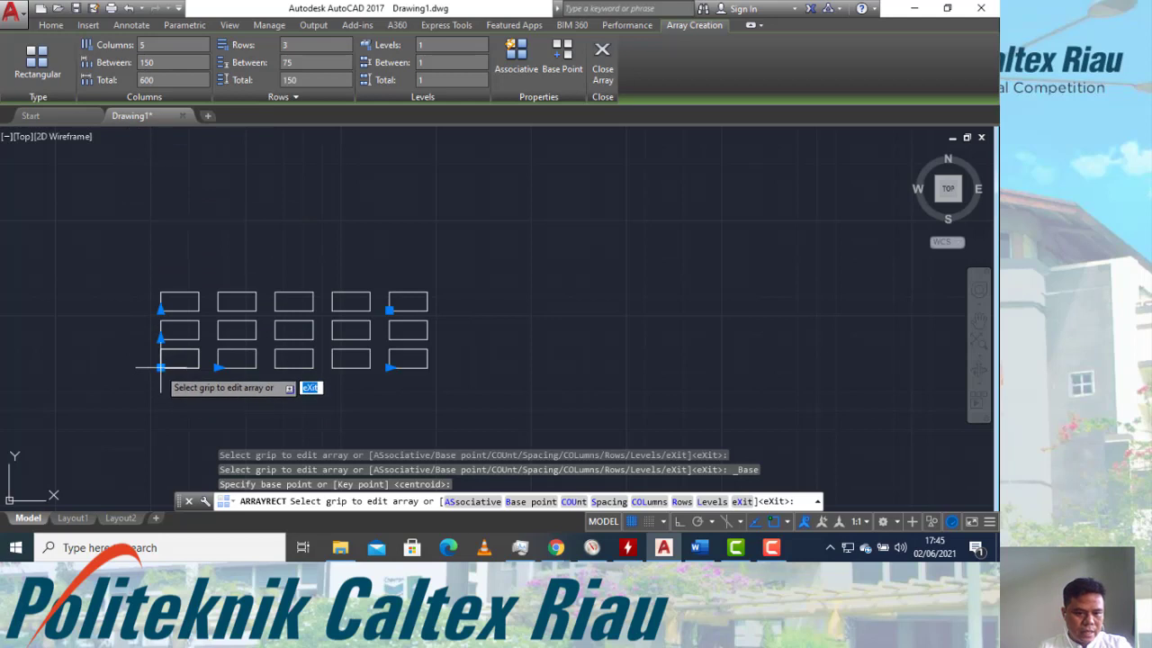
pyautogui.scroll(4, 161, 370)
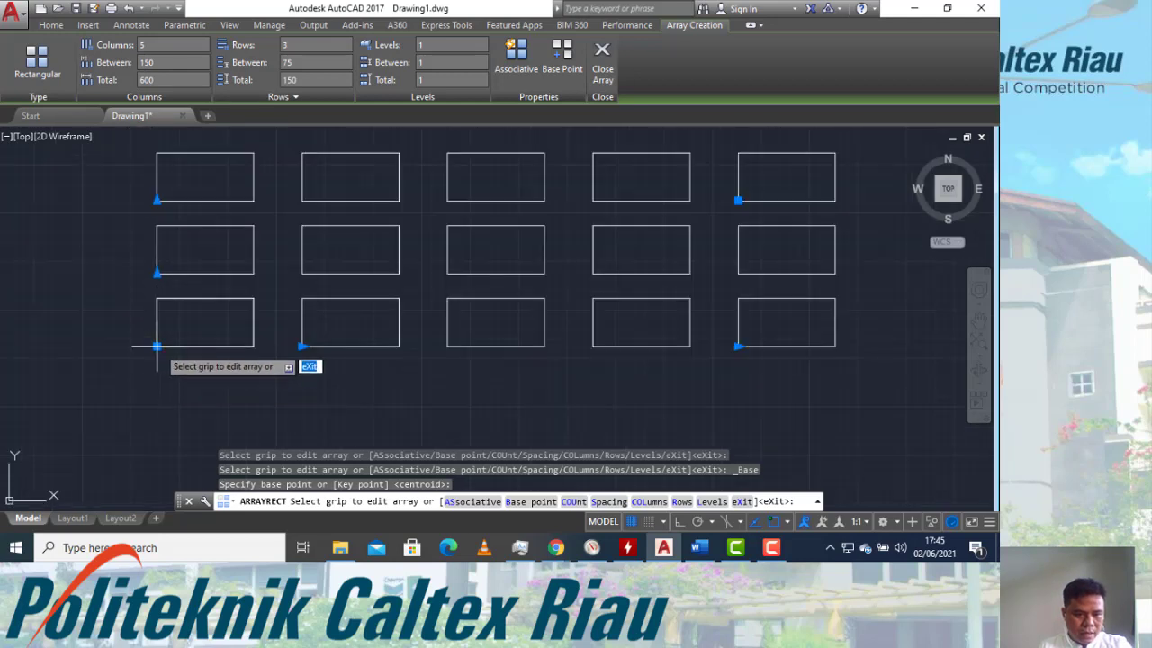
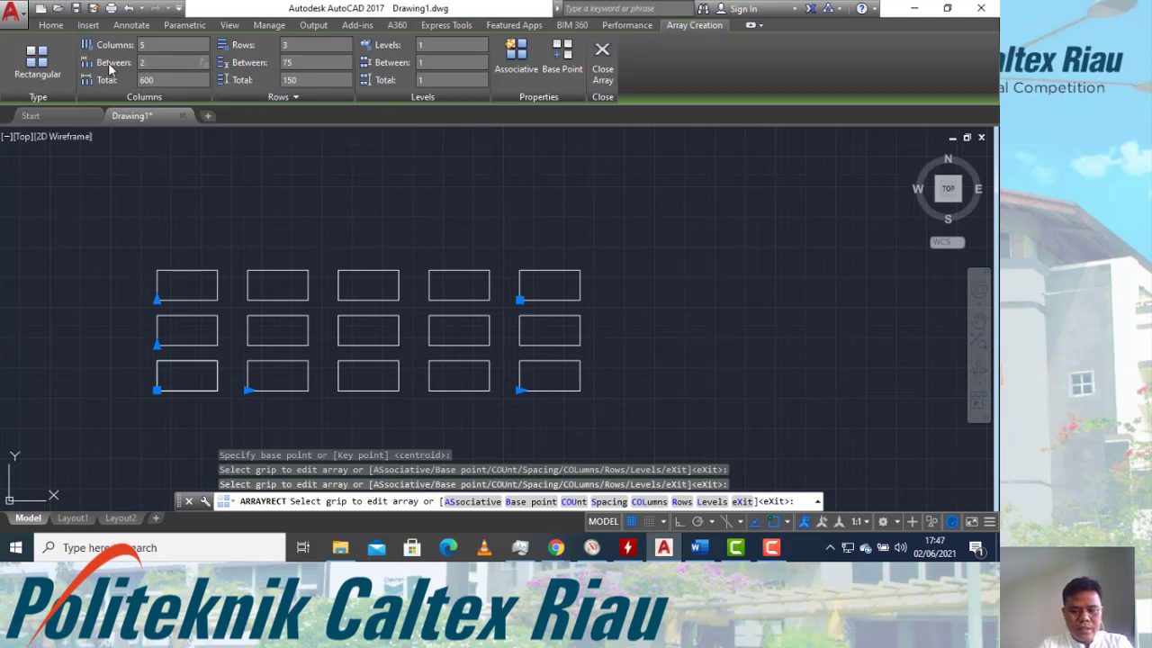
# Set the array's column spacing to 200 and its row count to 4
pyautogui.press('Return')
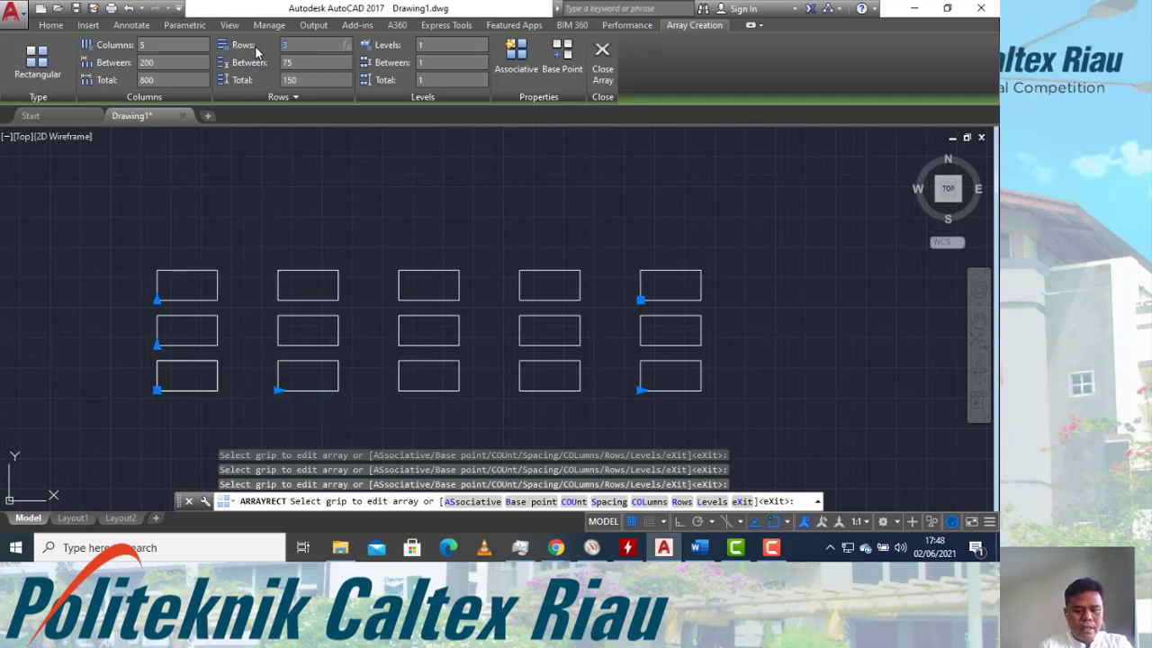
pyautogui.press('Return')
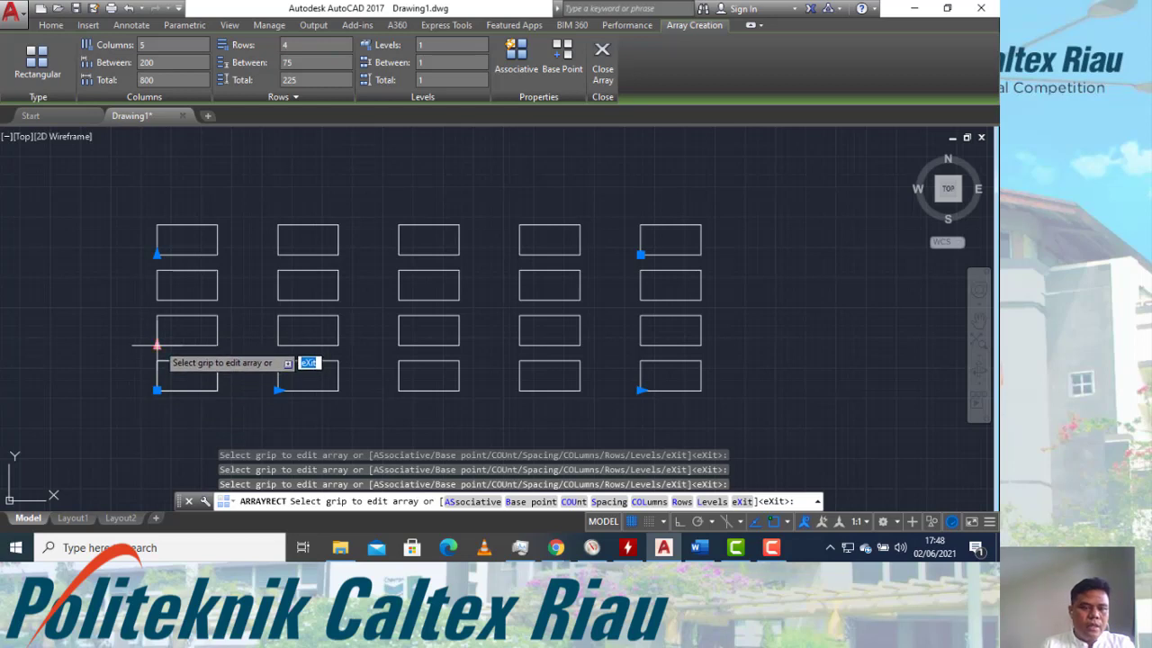
pyautogui.moveTo(226, 317); pyautogui.dragTo(187, 275, button='middle')
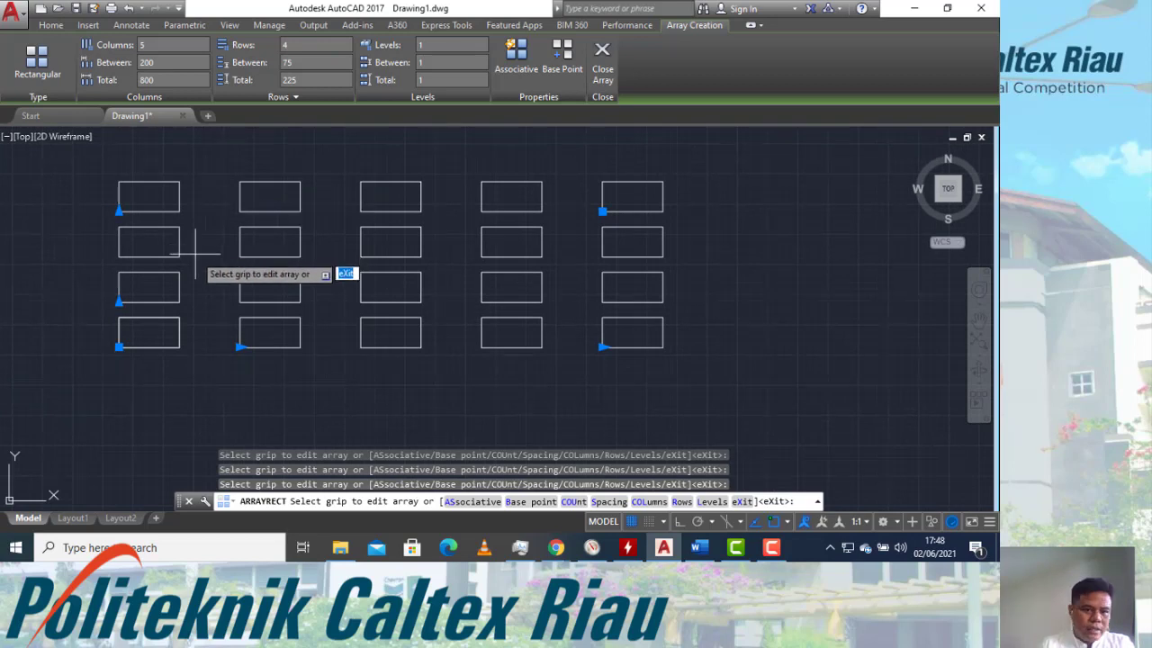
pyautogui.scroll(-2, 188, 362)
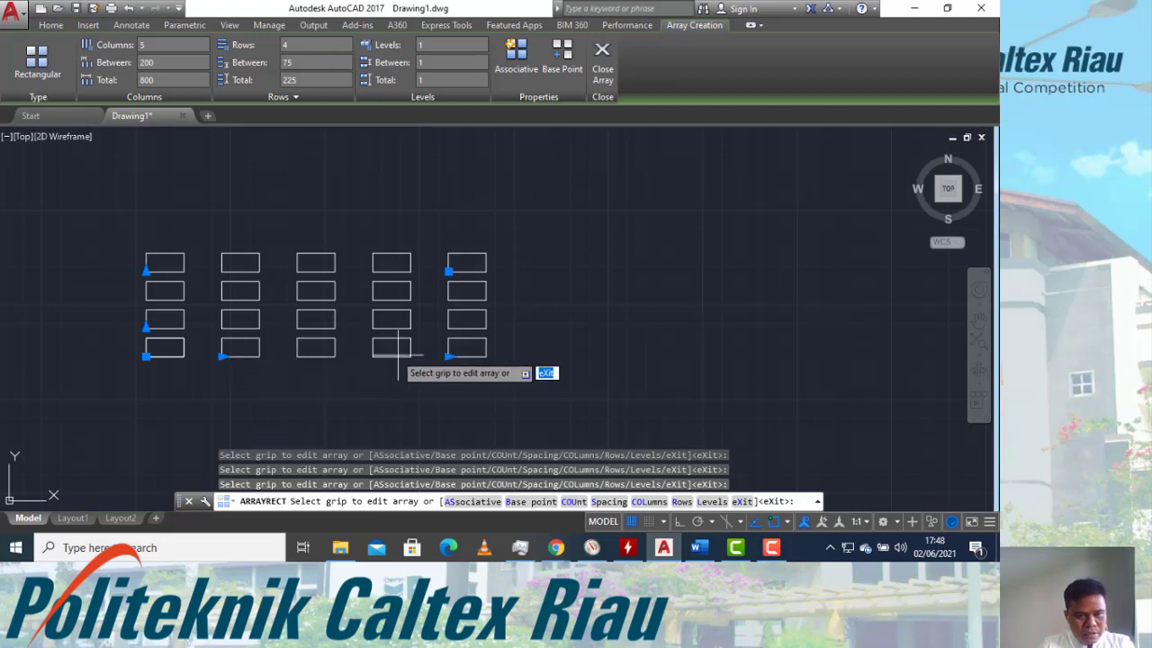
# Adjust the array with its count grips to 5 columns and 6 rows
pyautogui.click(449, 356)
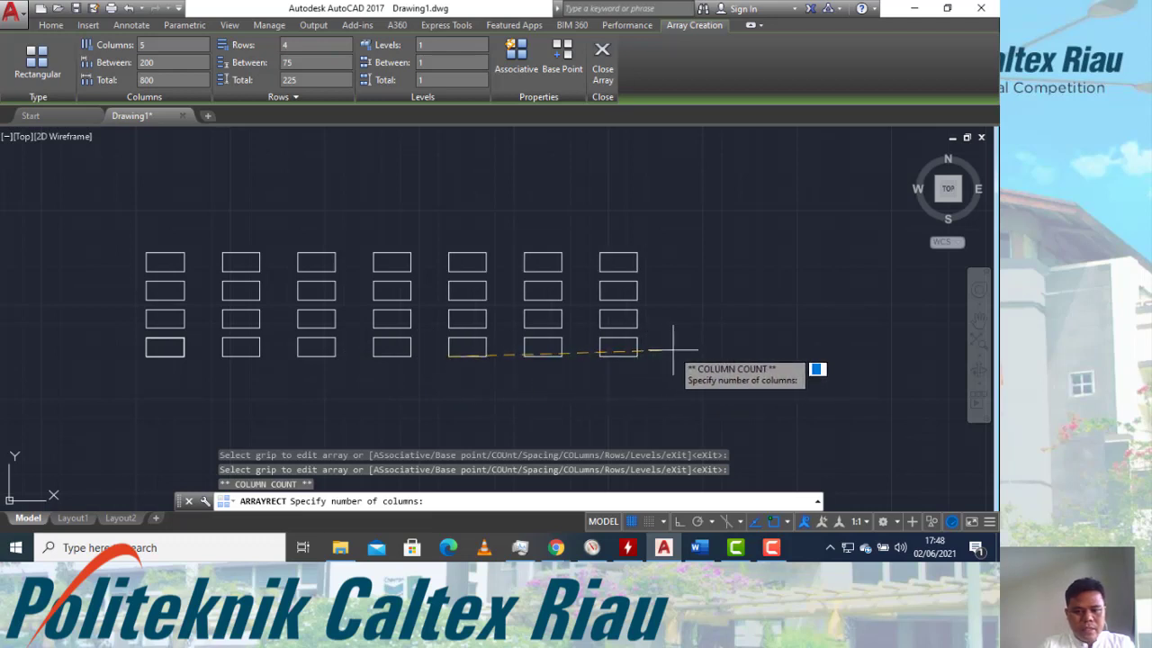
pyautogui.click(558, 322)
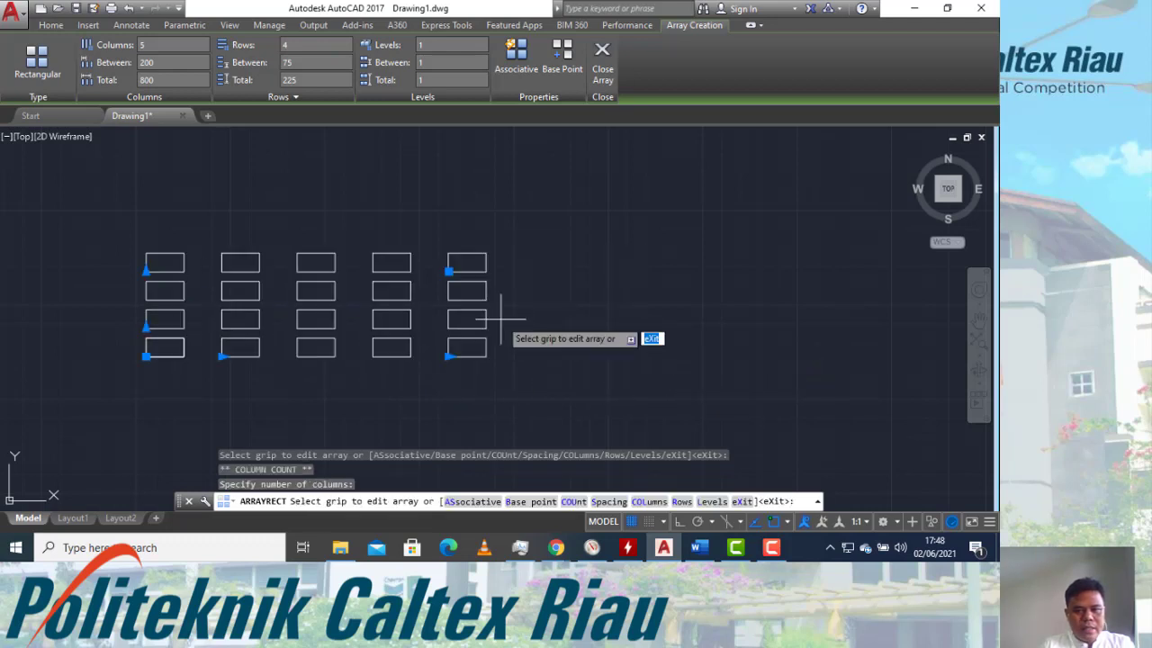
pyautogui.click(145, 269)
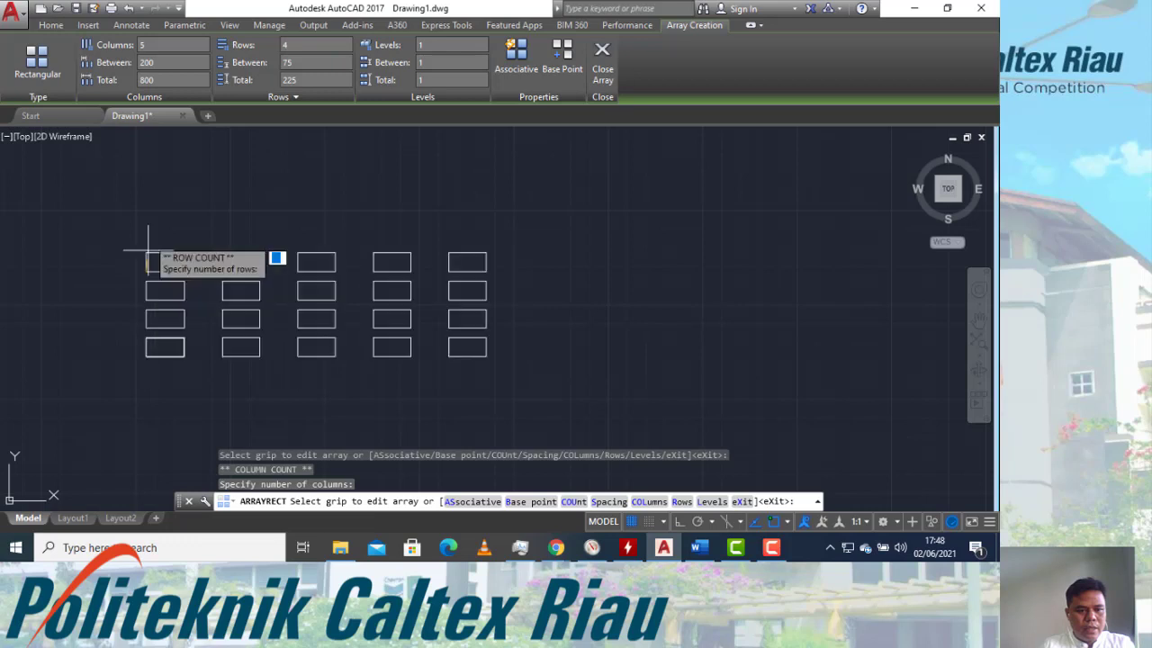
pyautogui.click(149, 192)
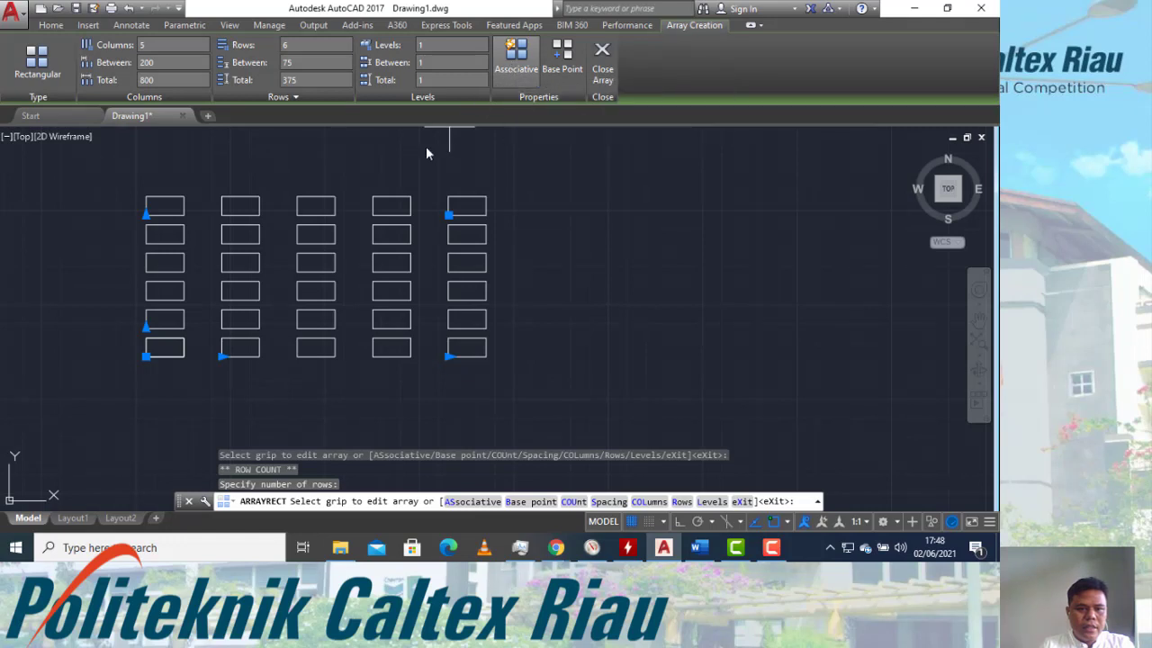
# Make the array associative, finish it and select it to check its array editing options
pyautogui.click(521, 66)
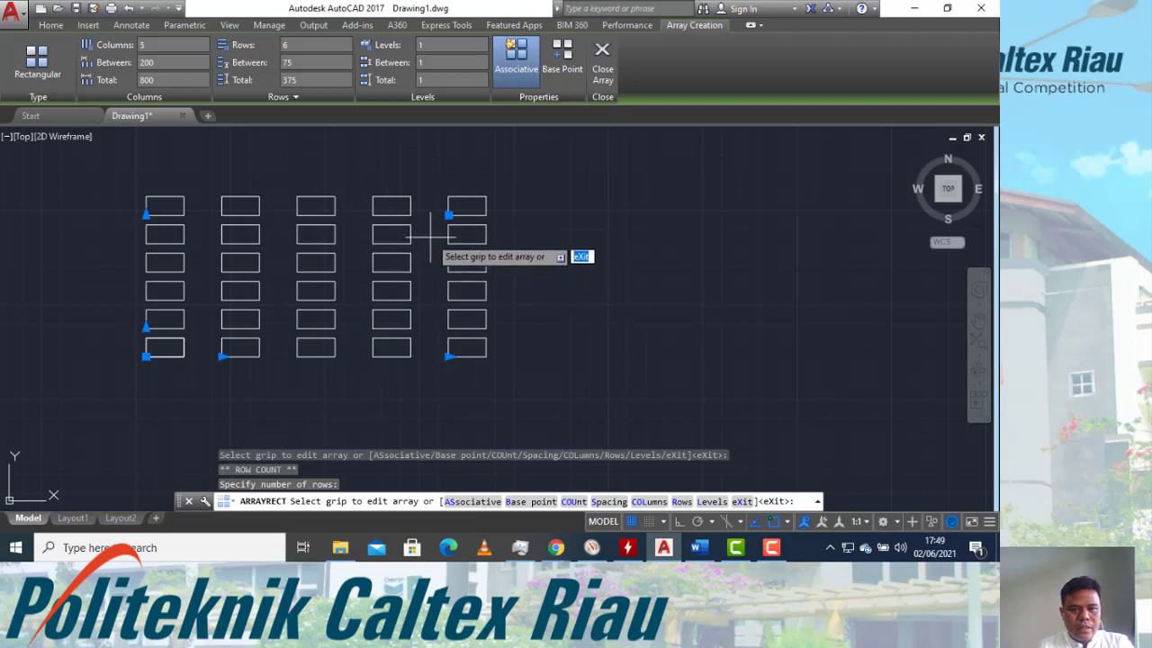
pyautogui.moveTo(411, 267); pyautogui.dragTo(376, 307, button='middle')
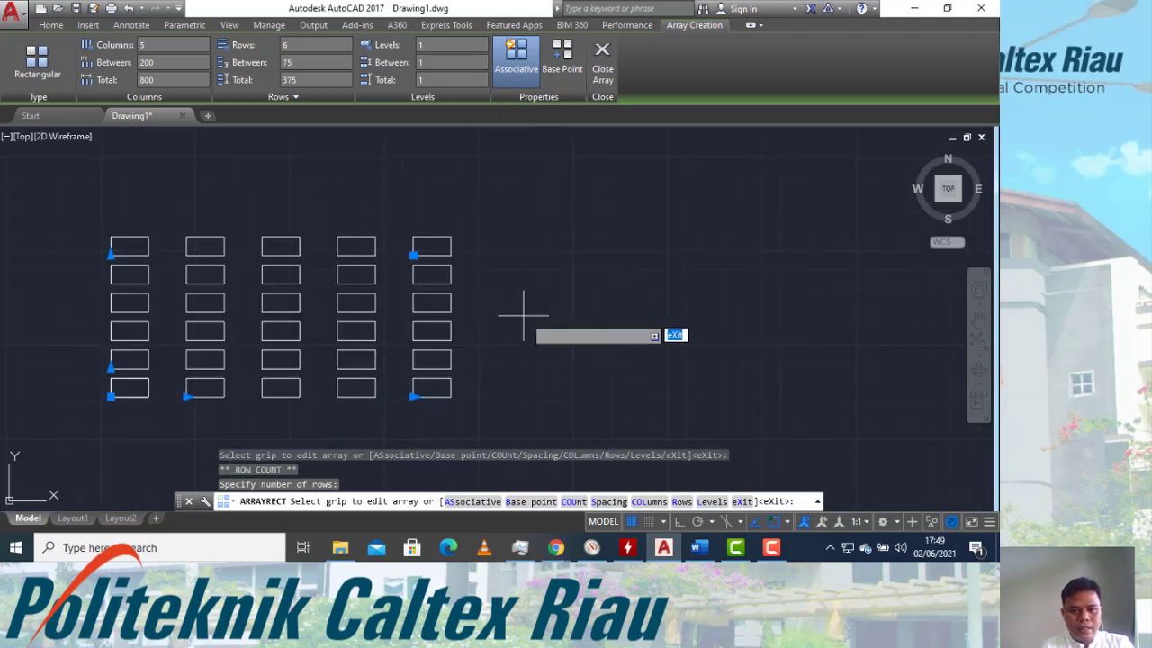
pyautogui.click(601, 72)
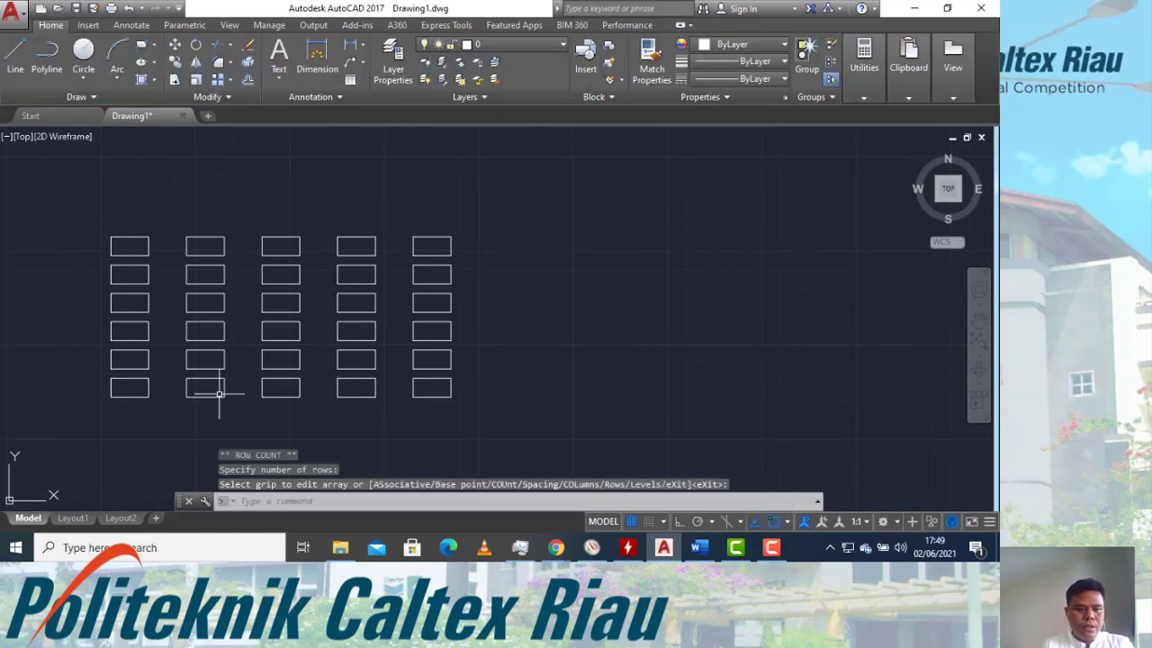
pyautogui.click(142, 394)
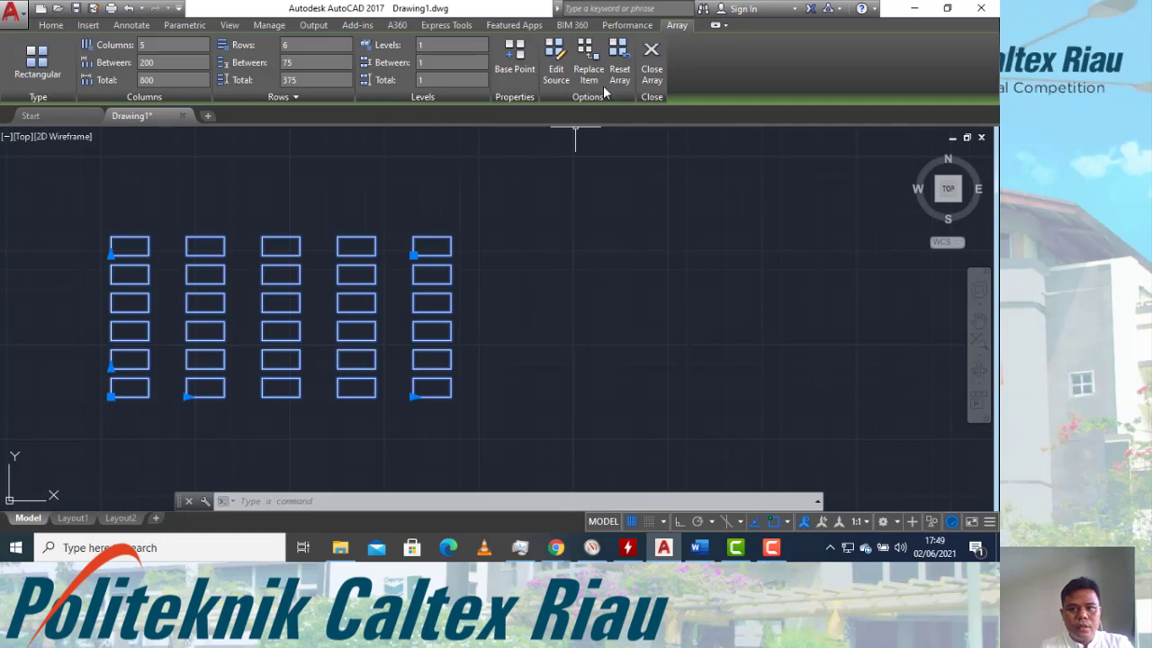
pyautogui.press('Escape')
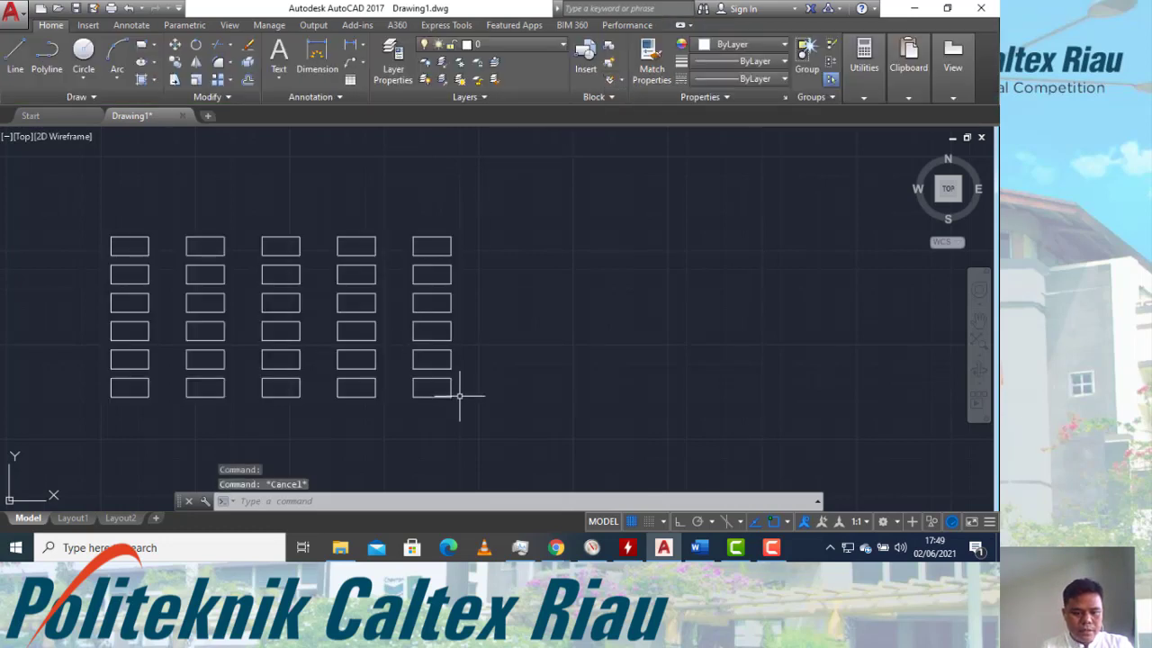
# Erase the whole associative array of rectangles from the drawing
pyautogui.press('Return')
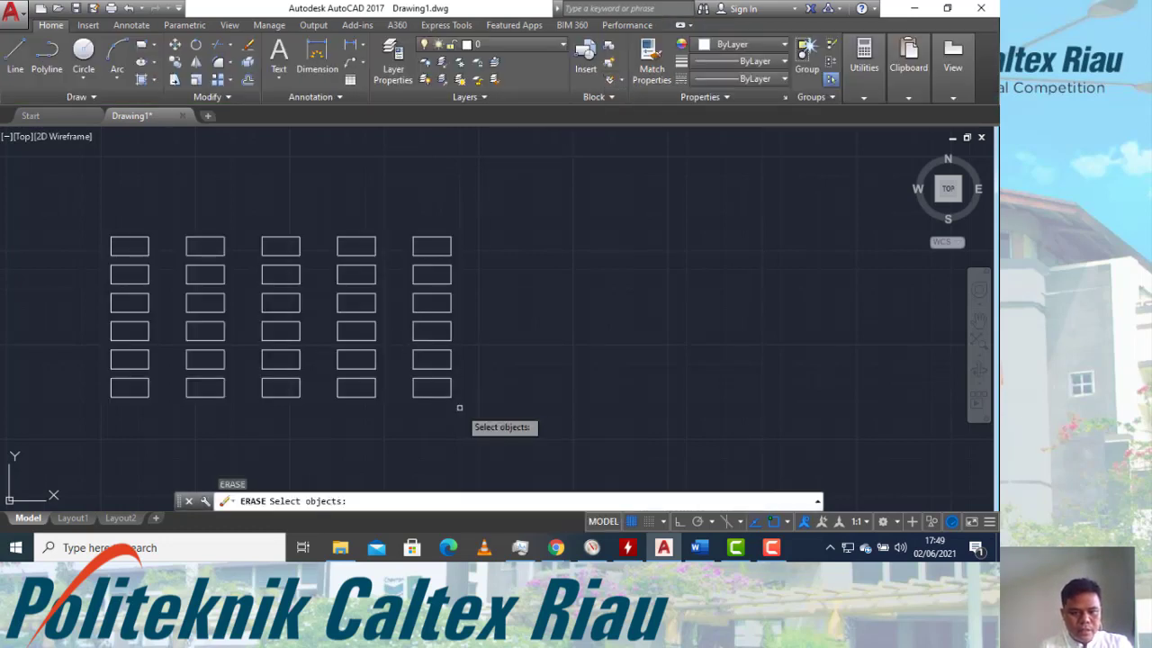
pyautogui.click(444, 396)
pyautogui.press('Return')
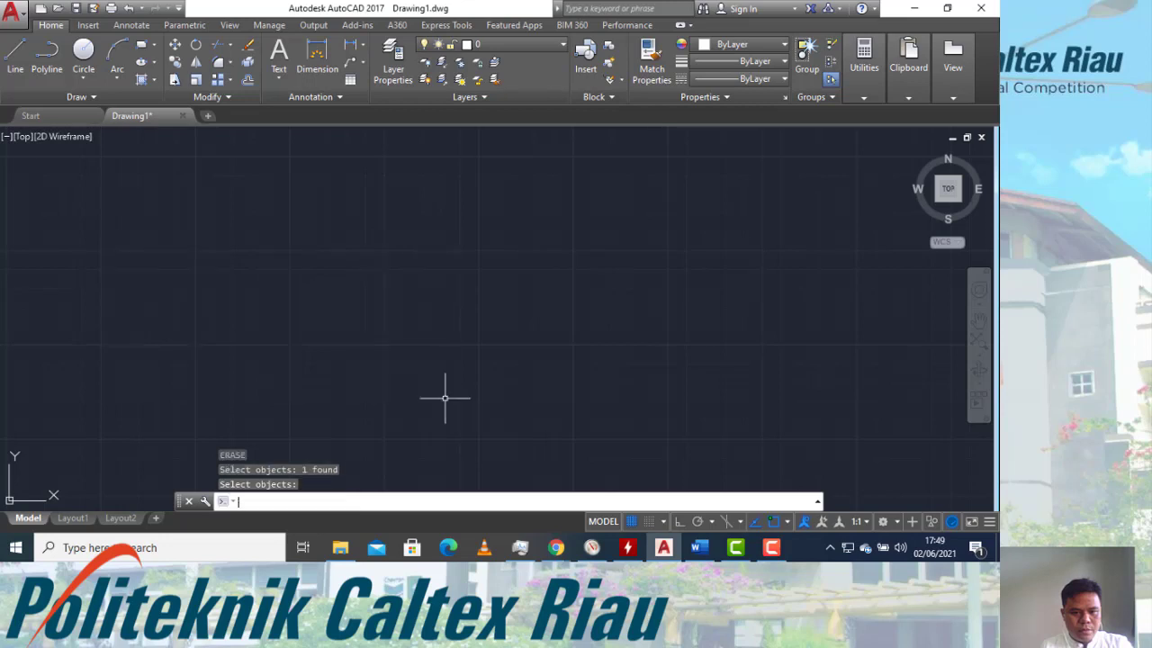
# Draw a rectangle 100 wide and 50 high in the empty drawing area
pyautogui.write('re')
pyautogui.write('rec')
pyautogui.press('Return')
pyautogui.click(172, 417)
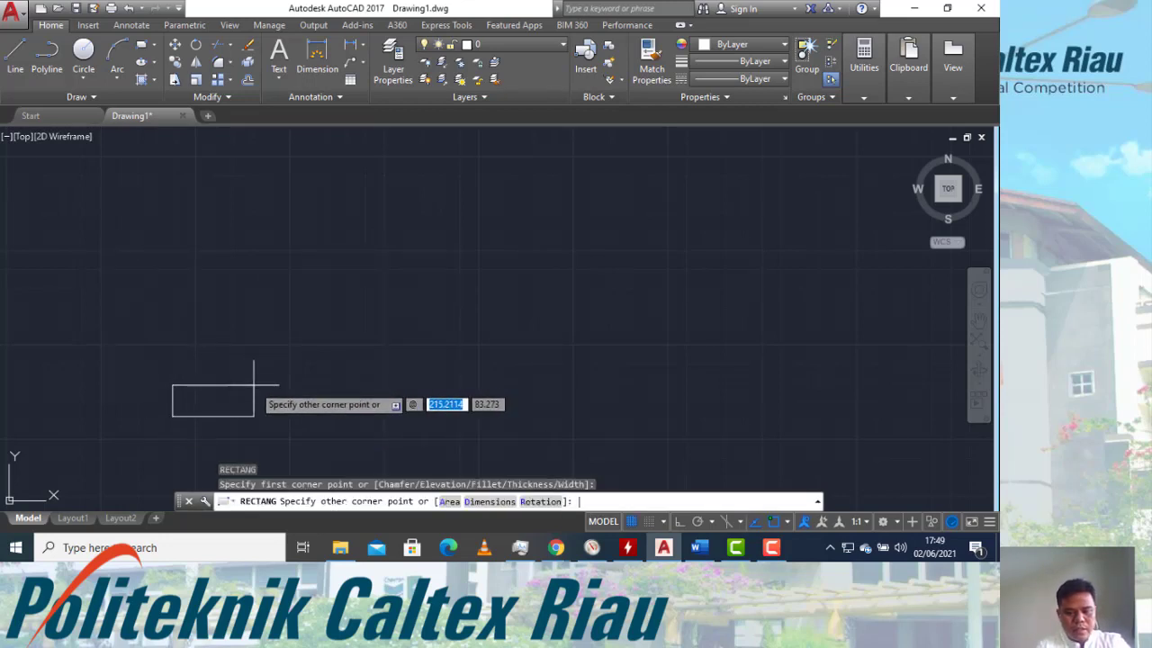
pyautogui.press('Tab')
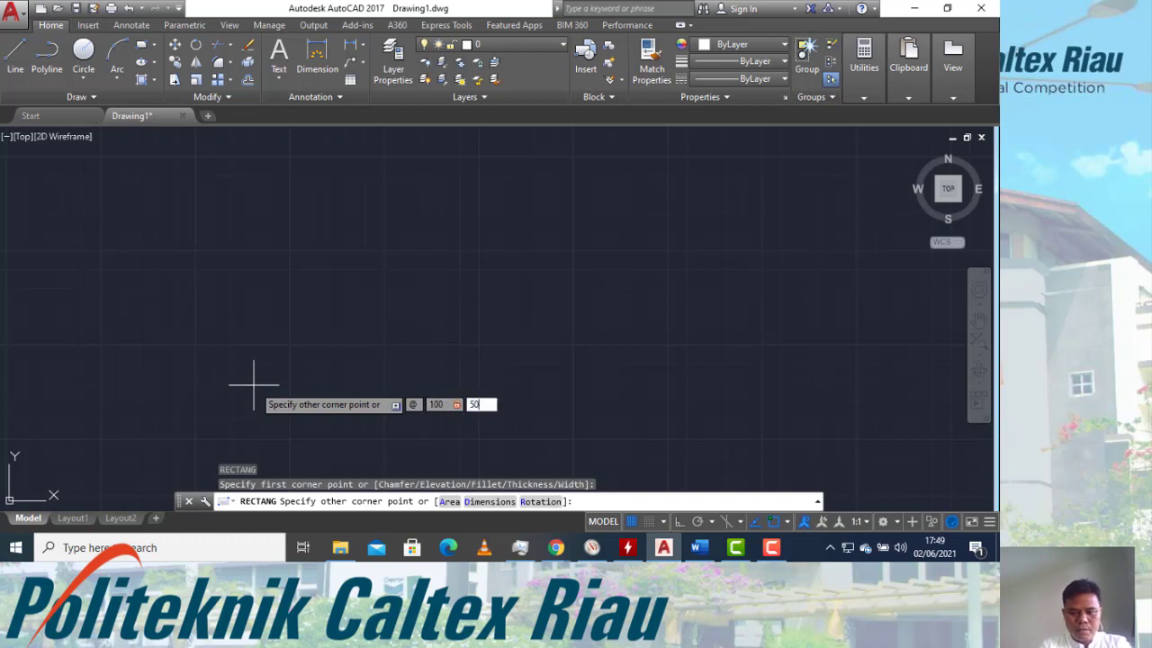
pyautogui.press('Return')
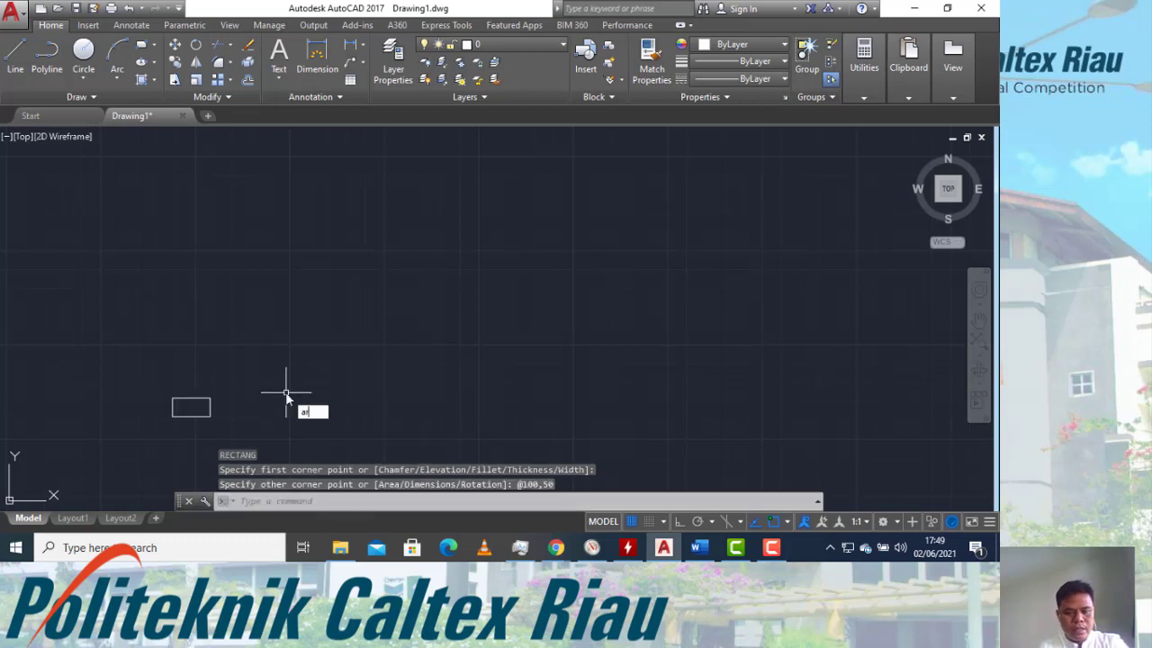
# Create a non-associative rectangular array of the rectangle with 4 columns and 3 rows, and finish it
pyautogui.write('ar')
pyautogui.press('Return')
pyautogui.click(210, 410)
pyautogui.press('Return')
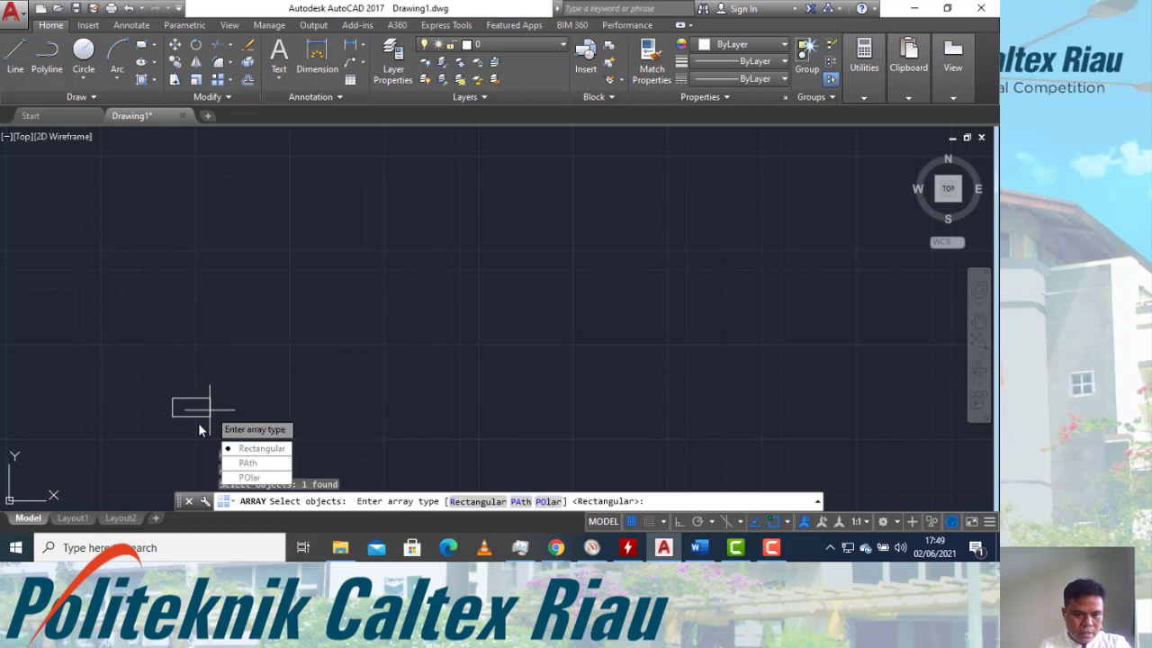
pyautogui.click(253, 449)
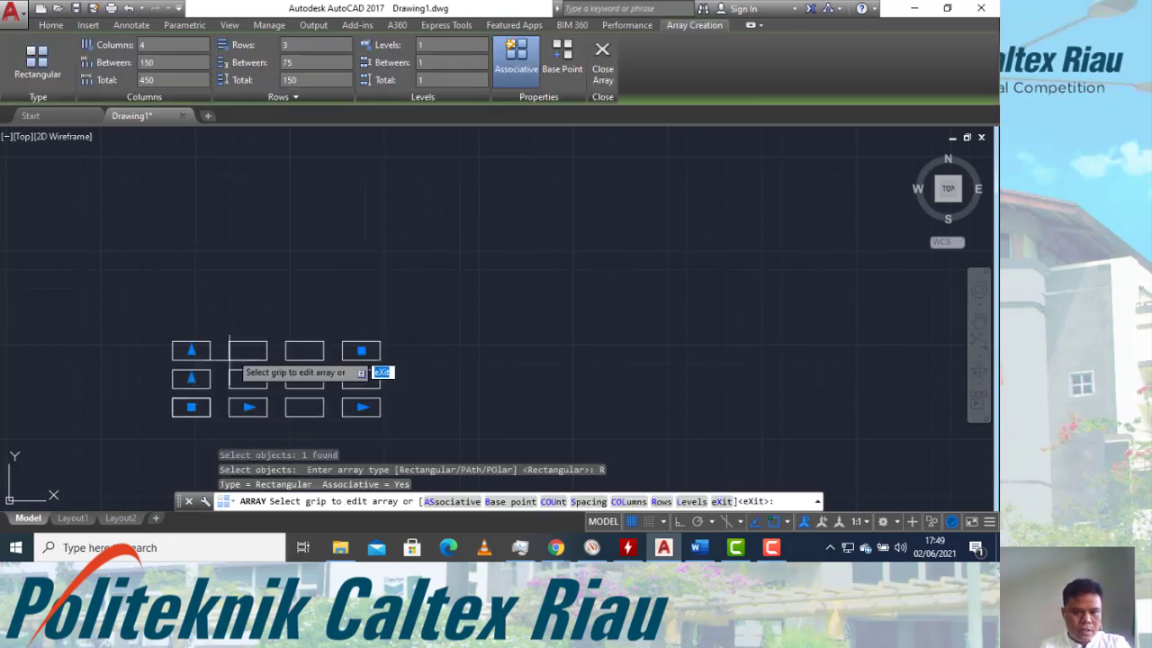
pyautogui.moveTo(239, 272); pyautogui.dragTo(253, 249, button='middle')
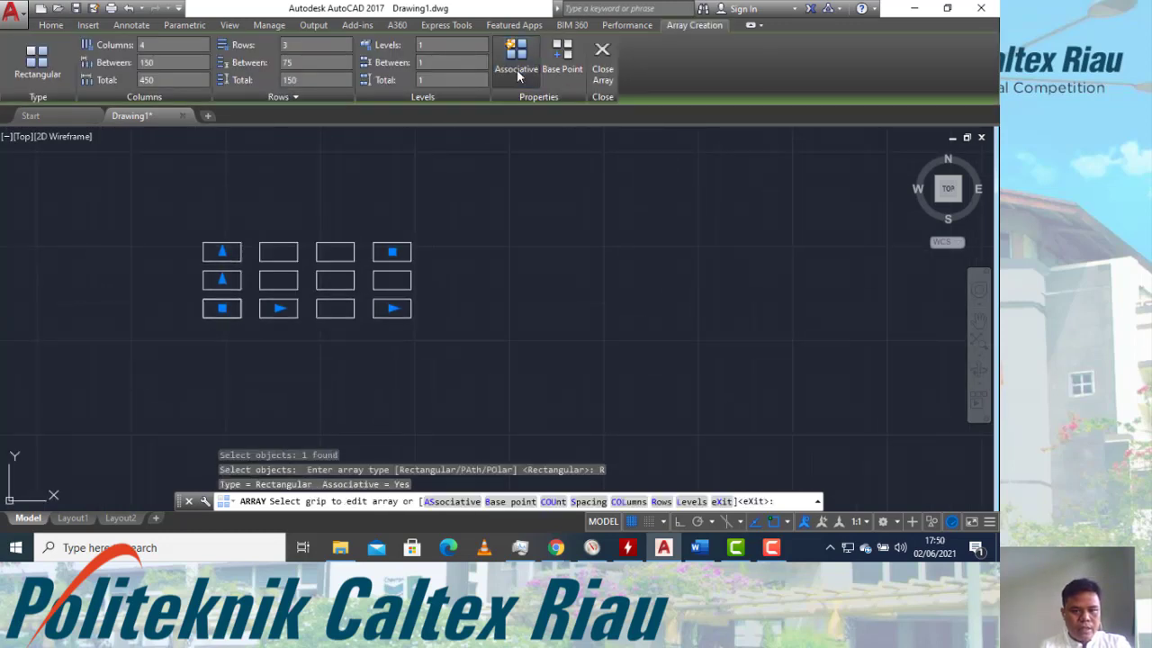
pyautogui.click(602, 67)
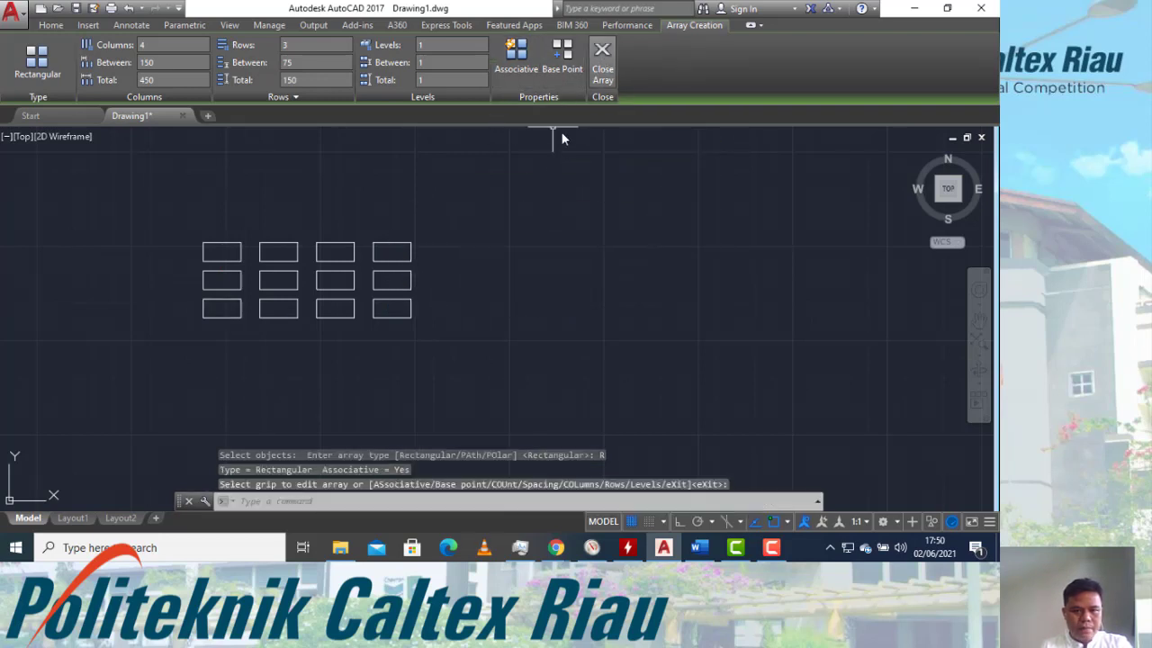
# Select the lowest and uppermost rectangles in the array's first column to check whether they are separate objects
pyautogui.click(224, 318)
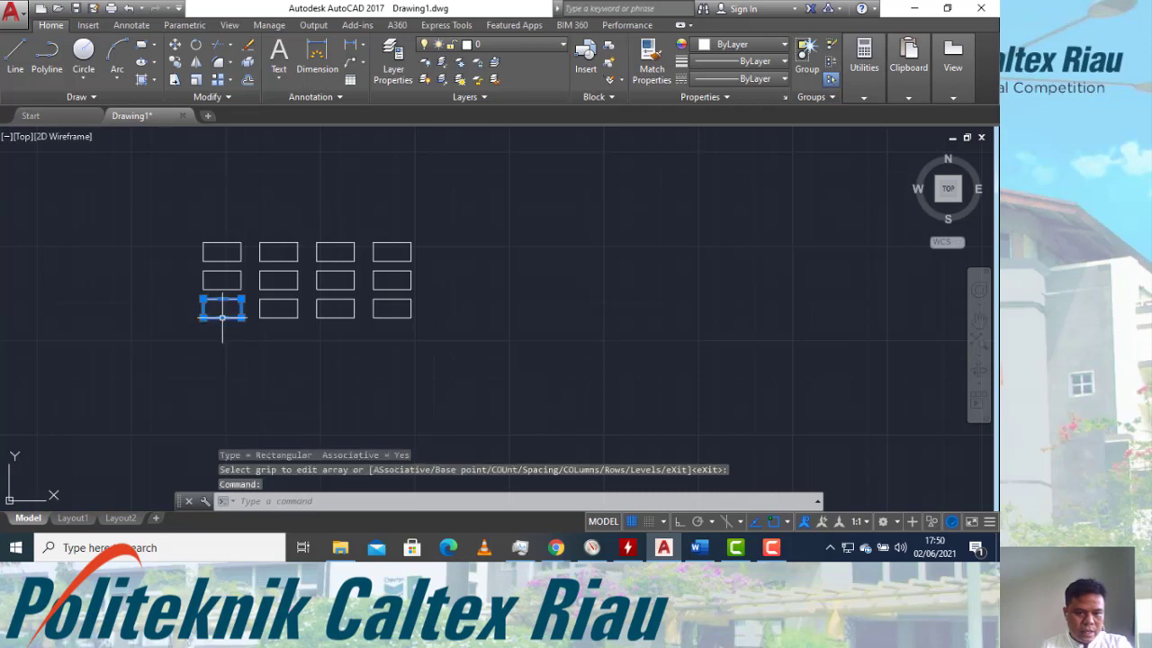
pyautogui.click(227, 261)
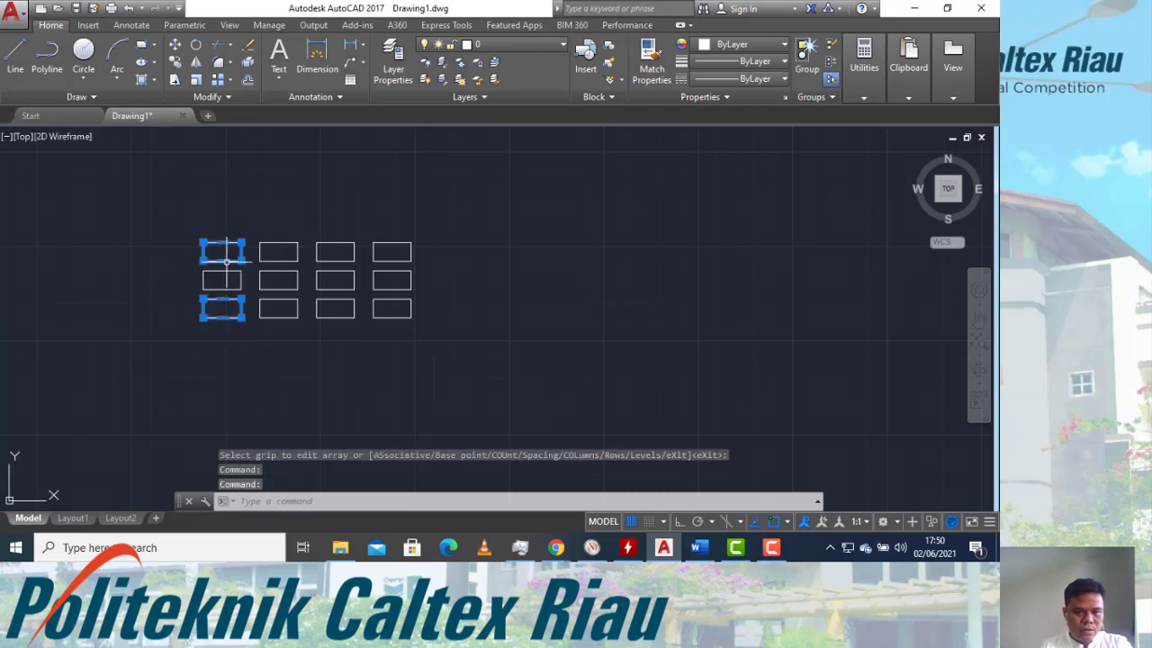
pyautogui.click(734, 552)
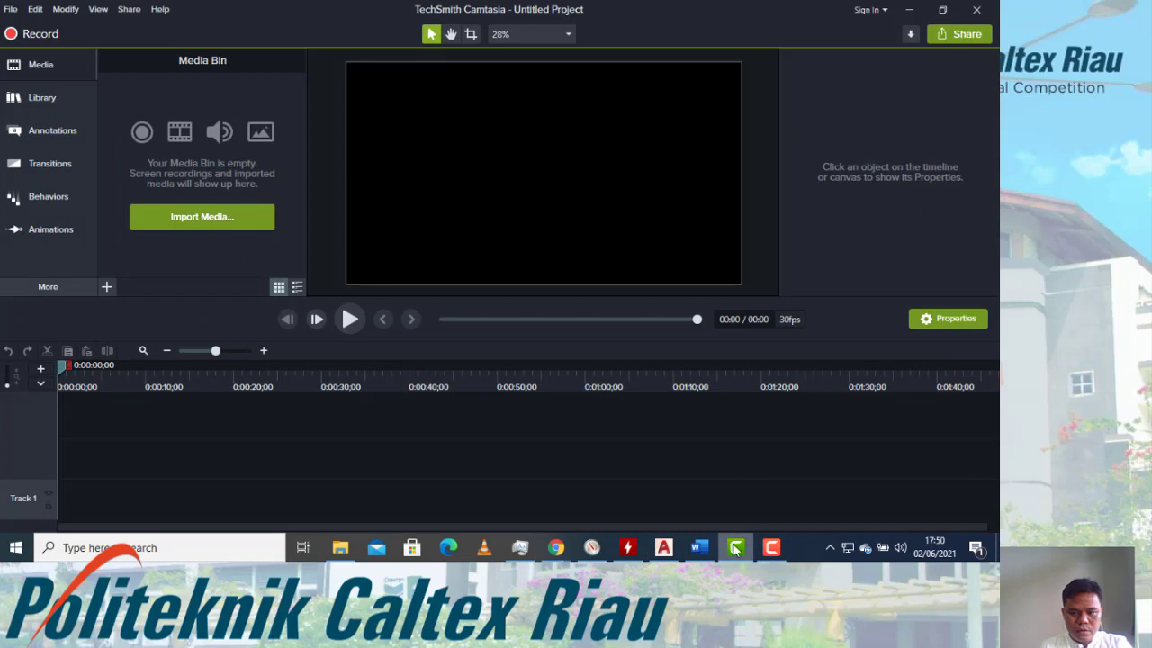
pyautogui.click(734, 548)
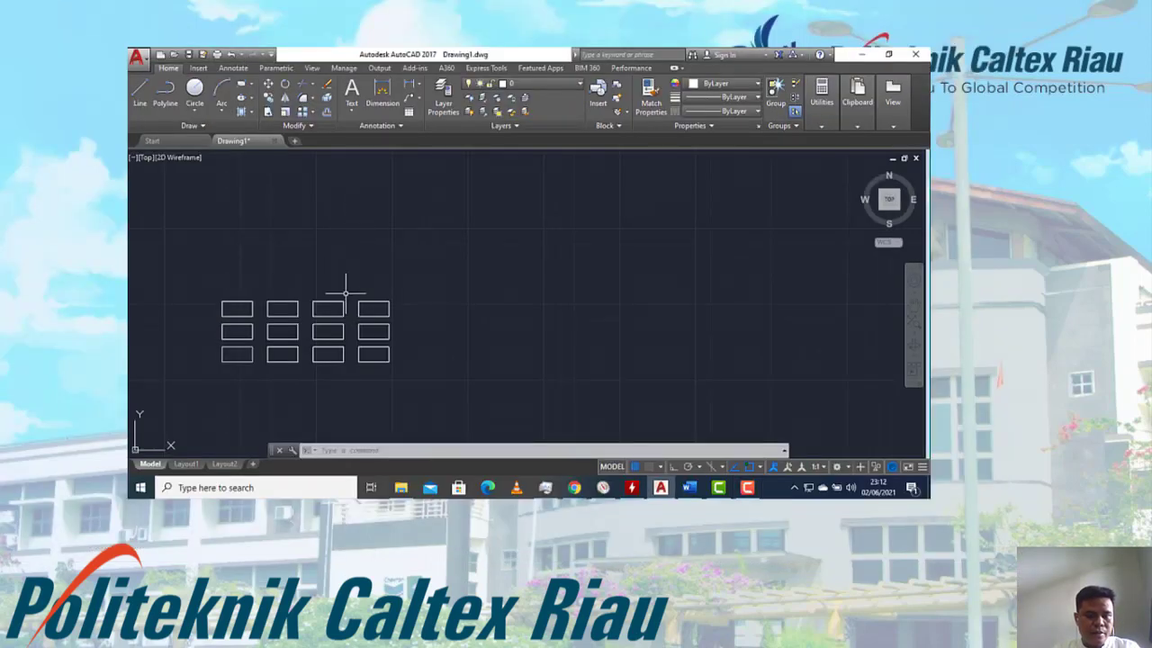
pyautogui.moveTo(350, 285)
pyautogui.mouseDown(button='middle')
pyautogui.moveTo(352, 198)
pyautogui.moveTo(339, 248)
pyautogui.mouseUp(button='middle')
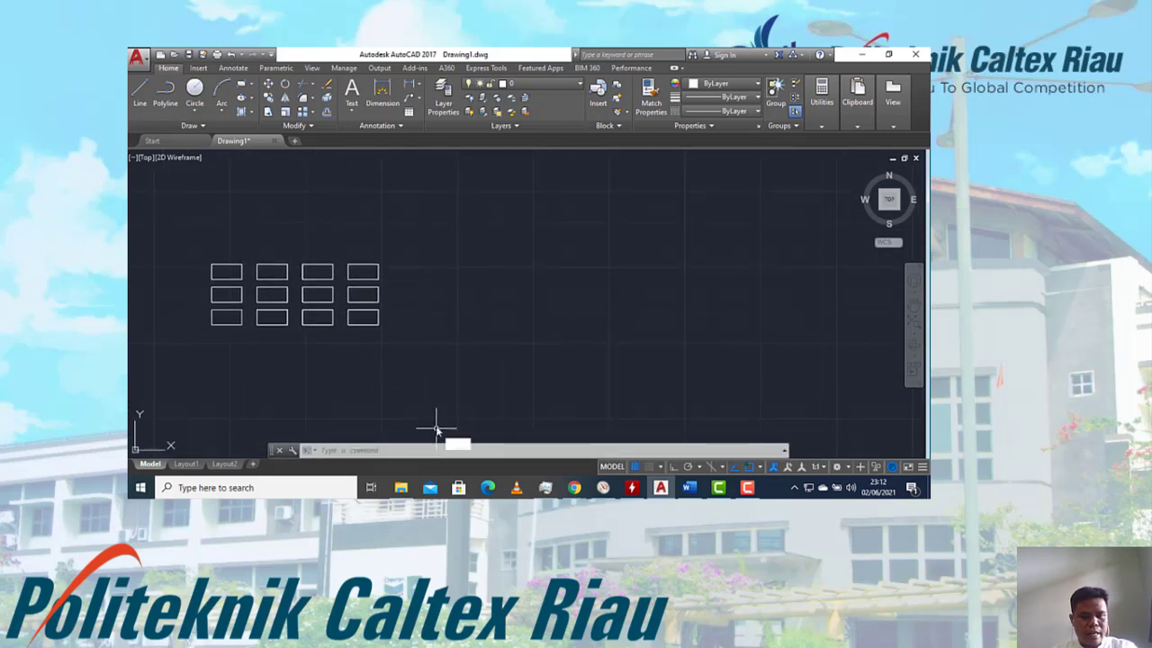
pyautogui.write('r')
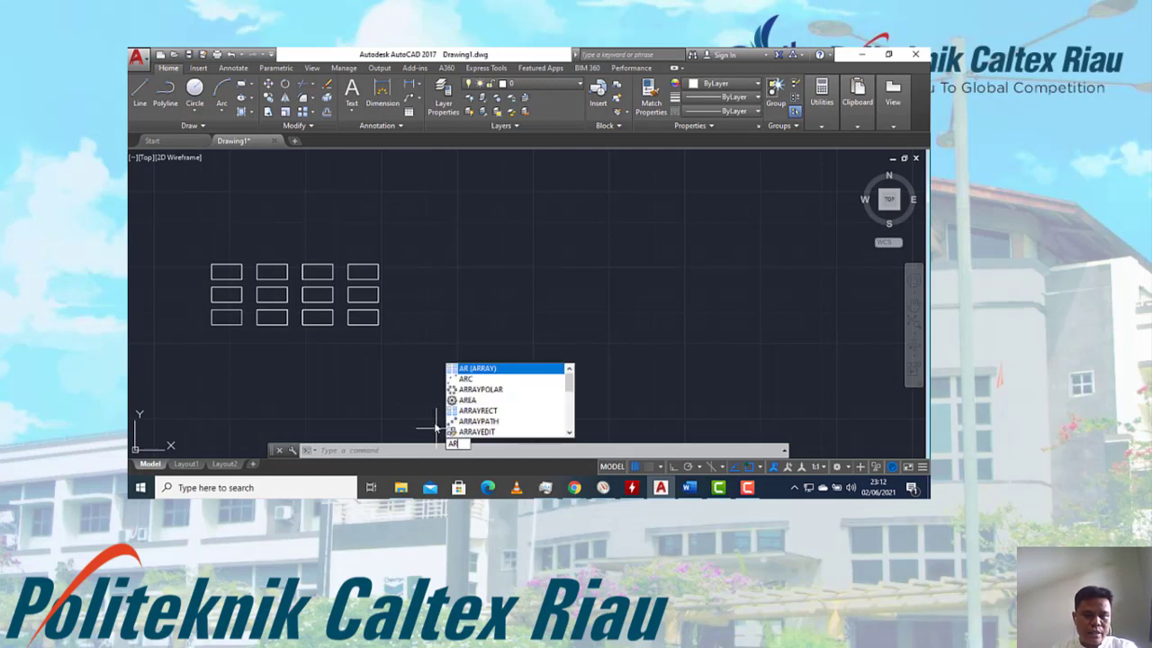
pyautogui.press('Return')
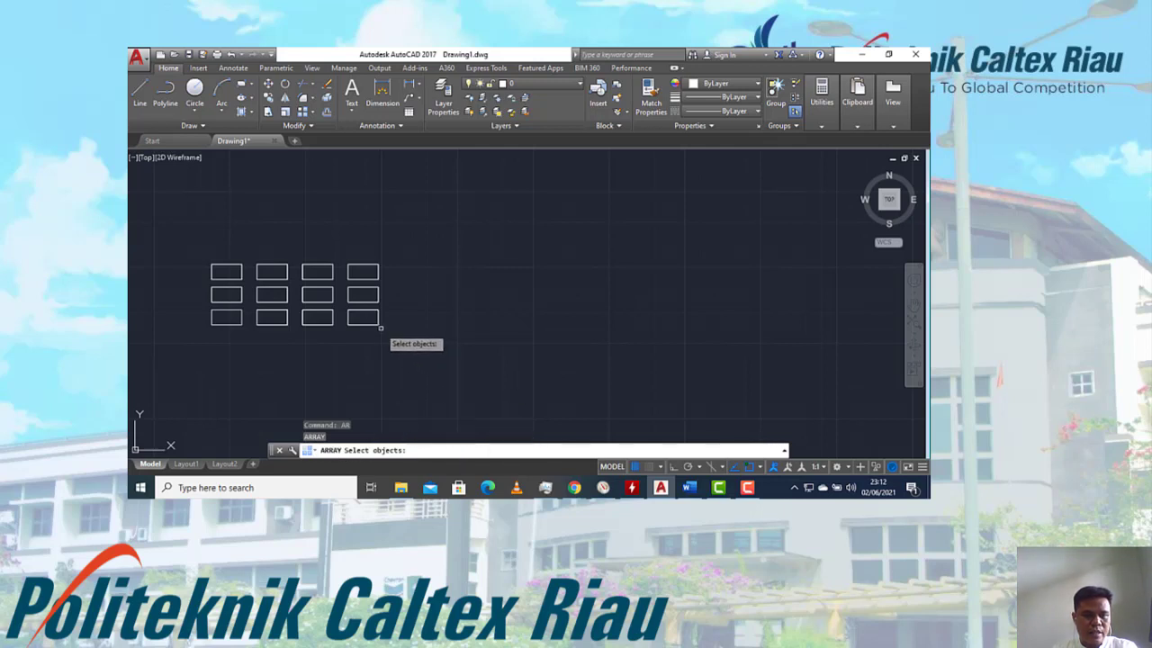
pyautogui.press('Escape')
pyautogui.click(398, 366)
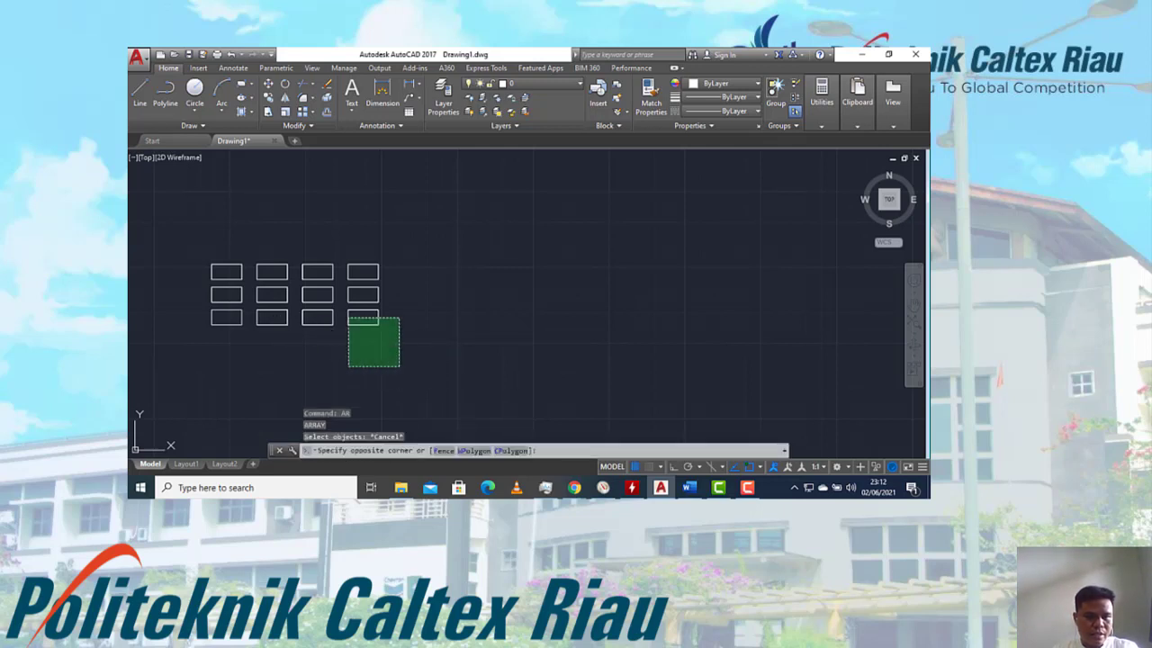
pyautogui.click(236, 234)
pyautogui.press('Escape')
# Erase all the arrayed rectangles except the lowest one in the first column
pyautogui.click(442, 347)
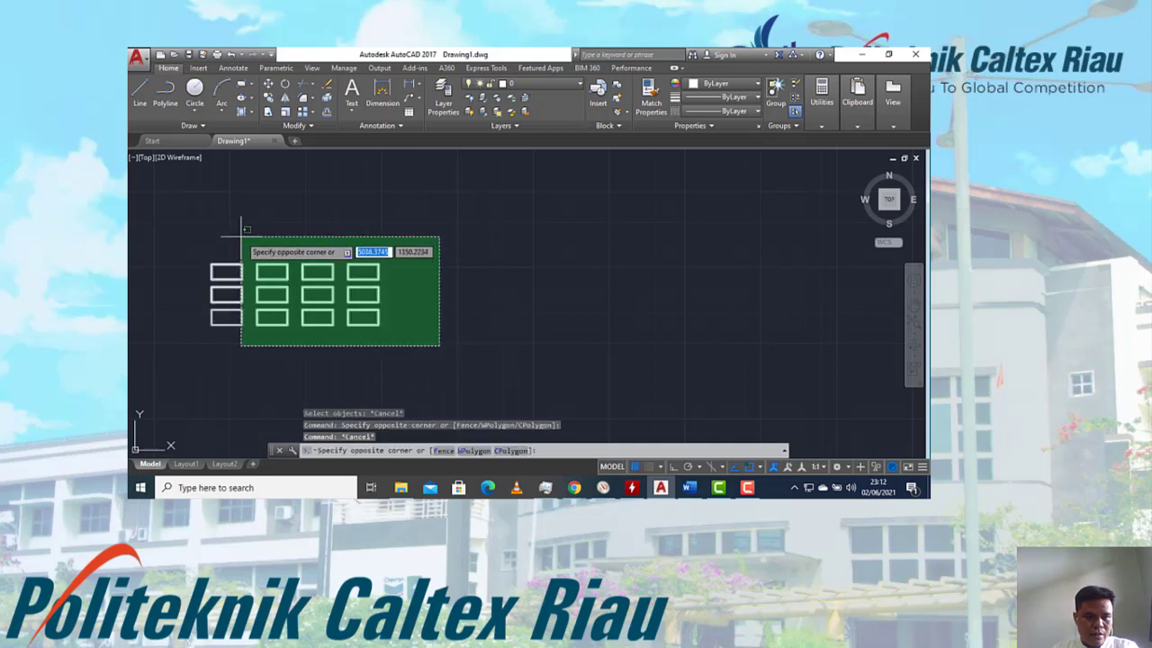
pyautogui.click(254, 236)
pyautogui.press('Delete')
pyautogui.click(281, 306)
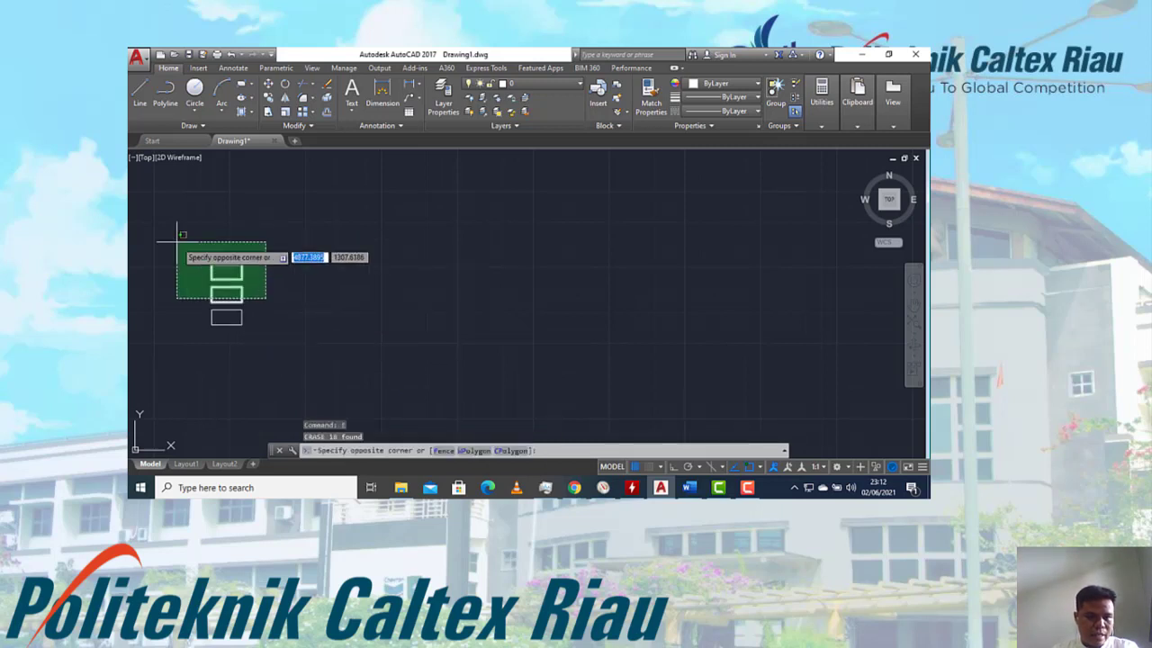
pyautogui.click(174, 237)
pyautogui.press('Delete')
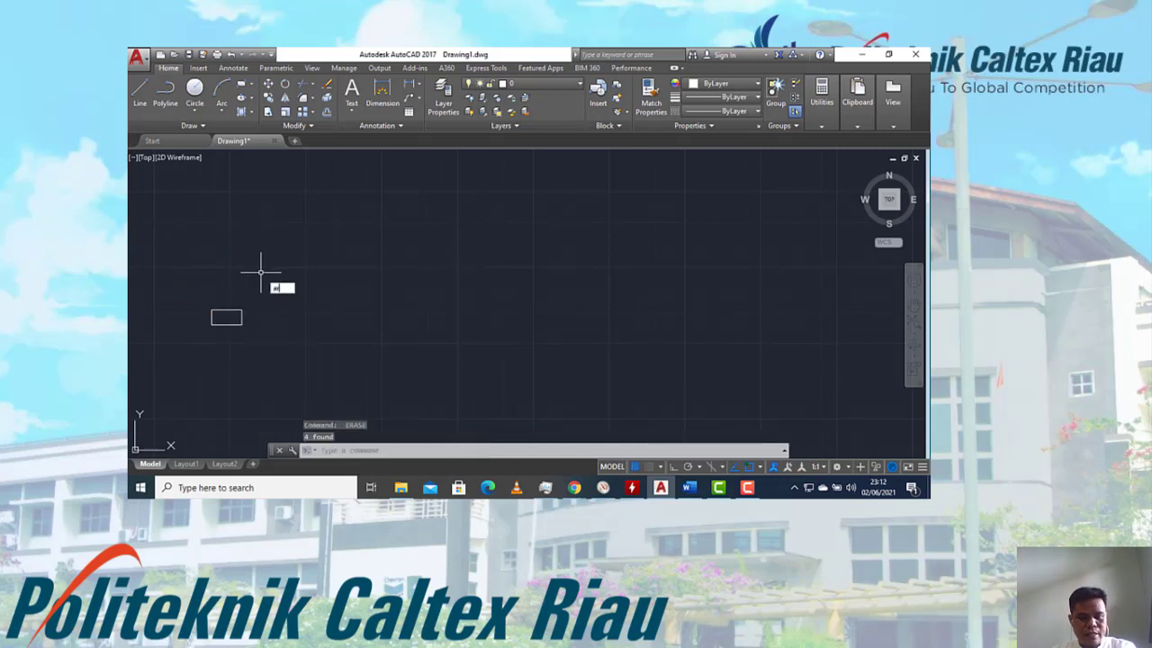
# Create a rectangular array of the remaining rectangle with 6 columns and 3 rows, and leave the command
pyautogui.write('ar')
pyautogui.press('Return')
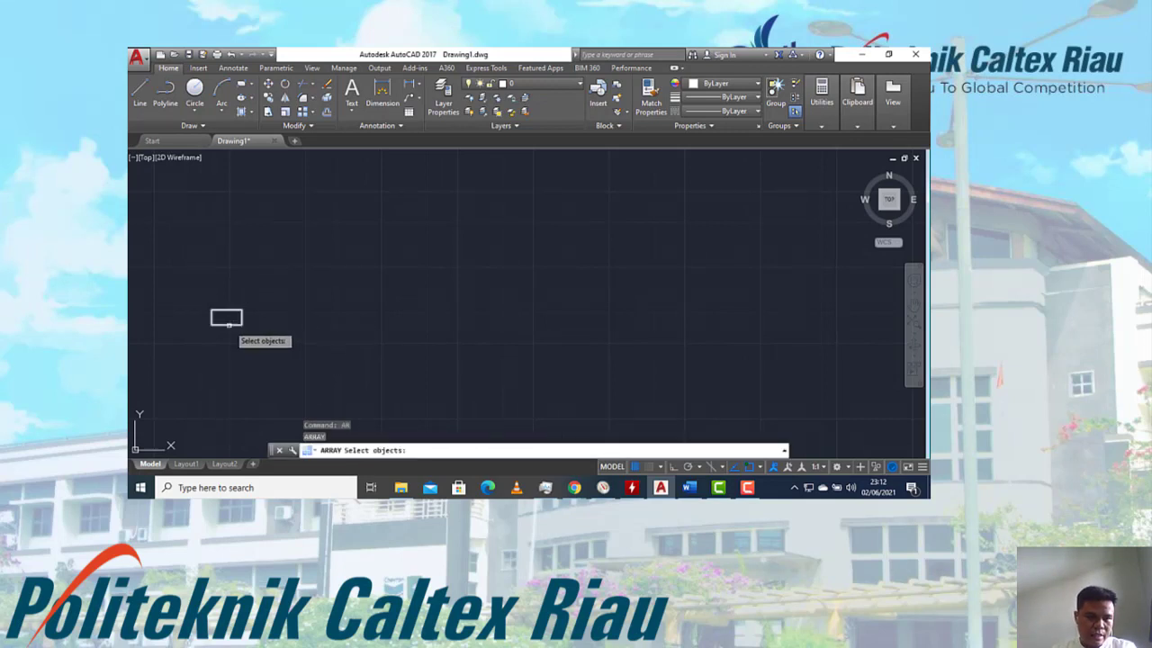
pyautogui.press('Return')
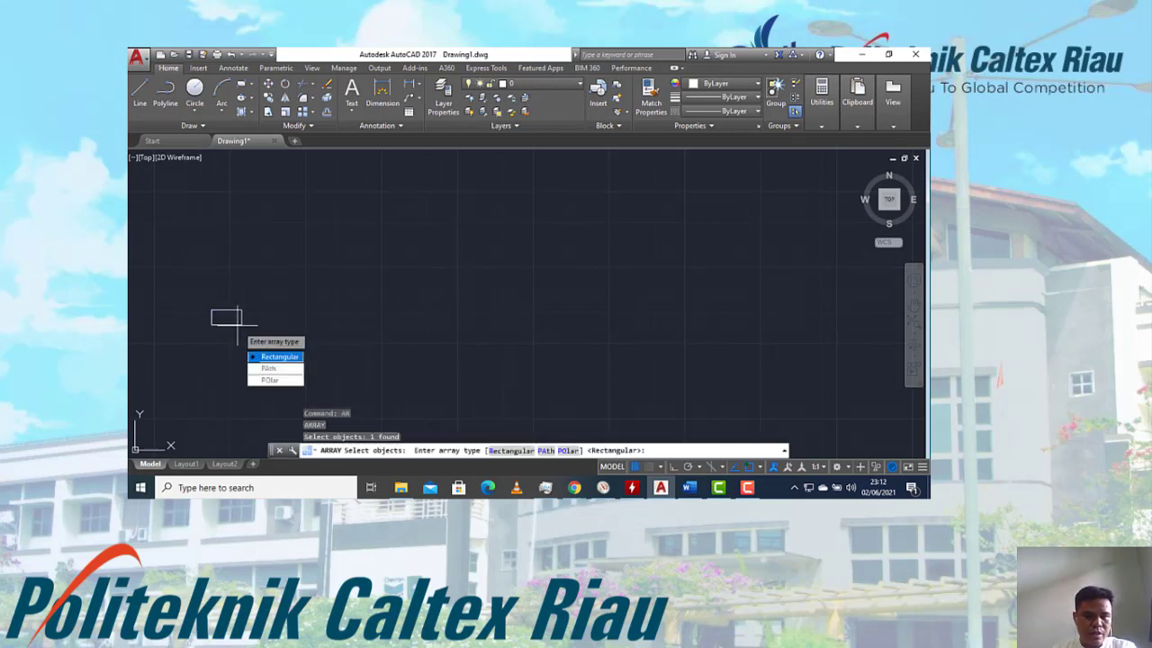
pyautogui.click(280, 357)
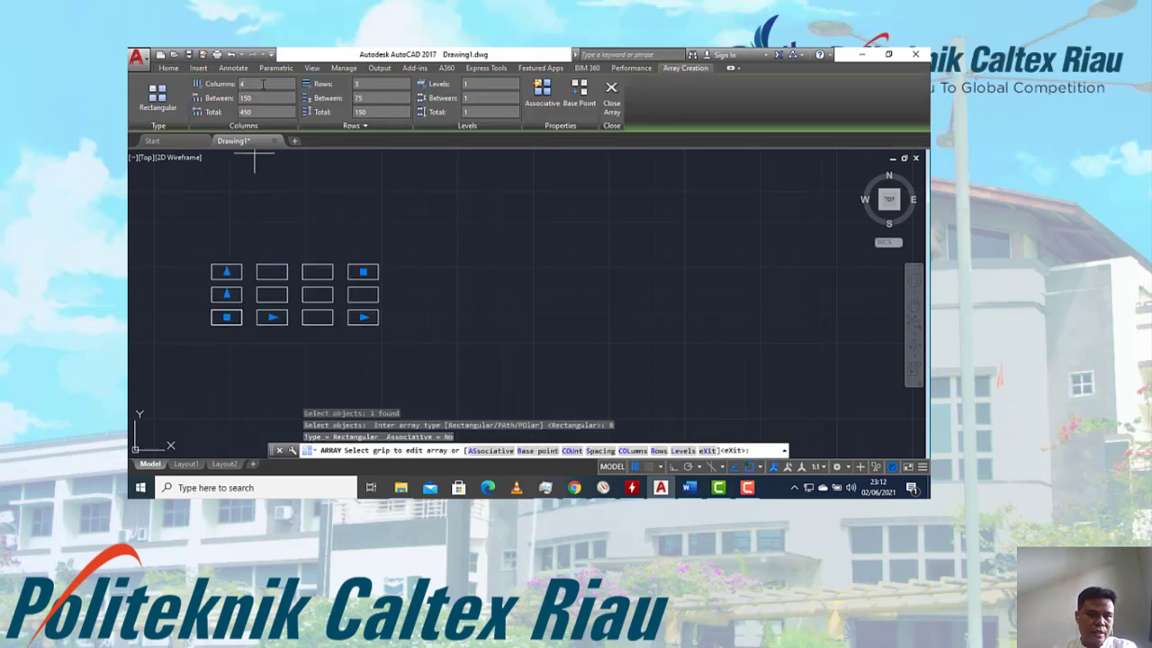
pyautogui.write('60')
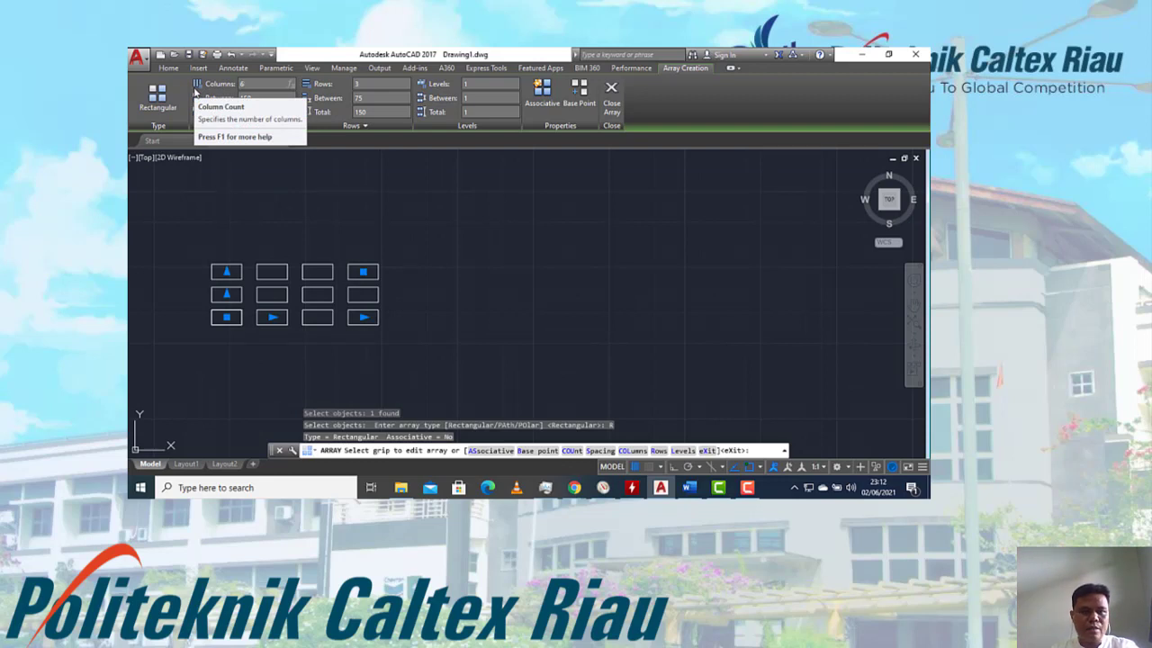
pyautogui.press('Return')
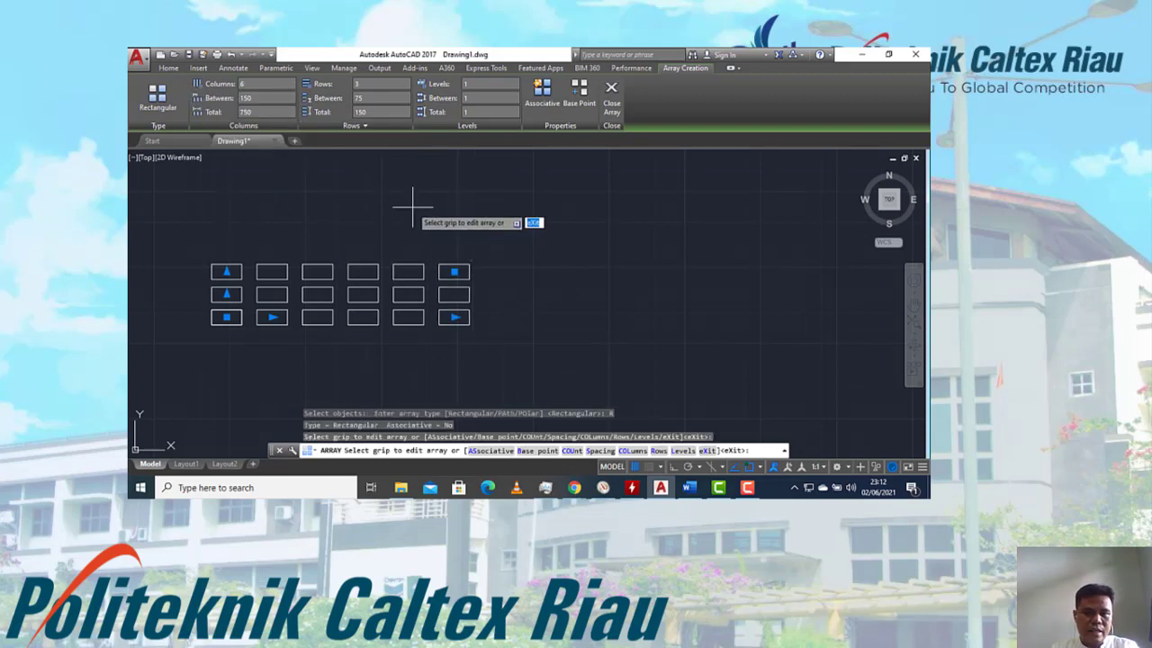
pyautogui.moveTo(334, 240); pyautogui.dragTo(747, 206, button='middle')
pyautogui.press('Escape')
# Examine the rectangular, polar and path array examples under the ARRAY title
pyautogui.moveTo(369, 299); pyautogui.dragTo(885, 307, button='middle')
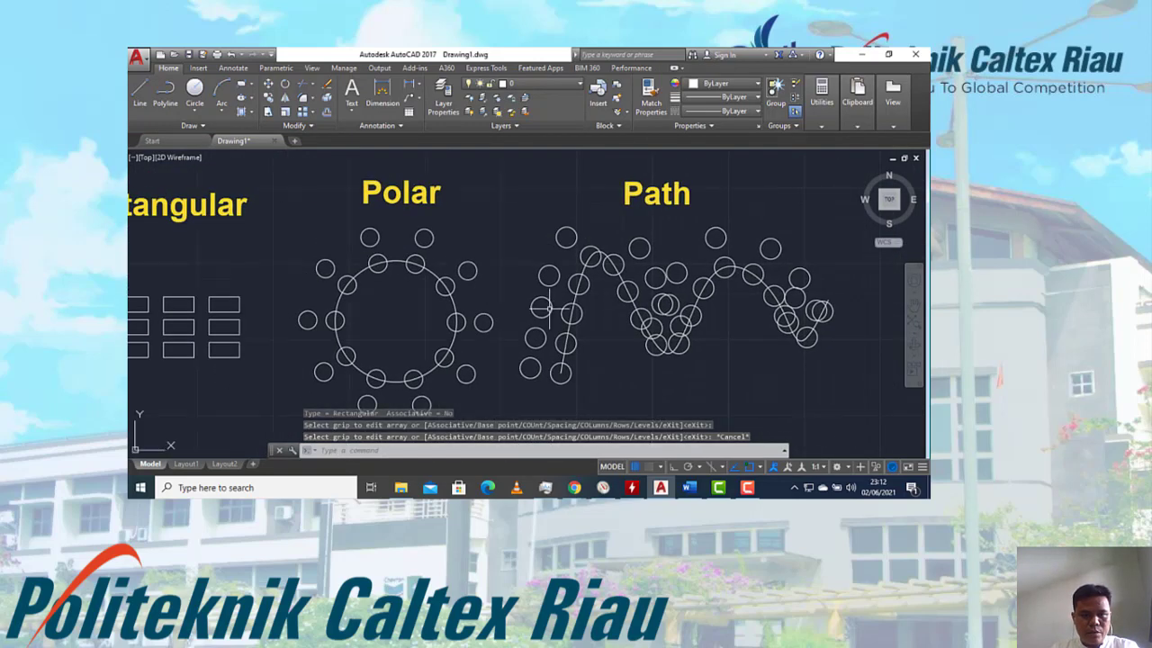
pyautogui.moveTo(462, 308); pyautogui.dragTo(566, 356, button='middle')
pyautogui.scroll(-2, 531, 325)
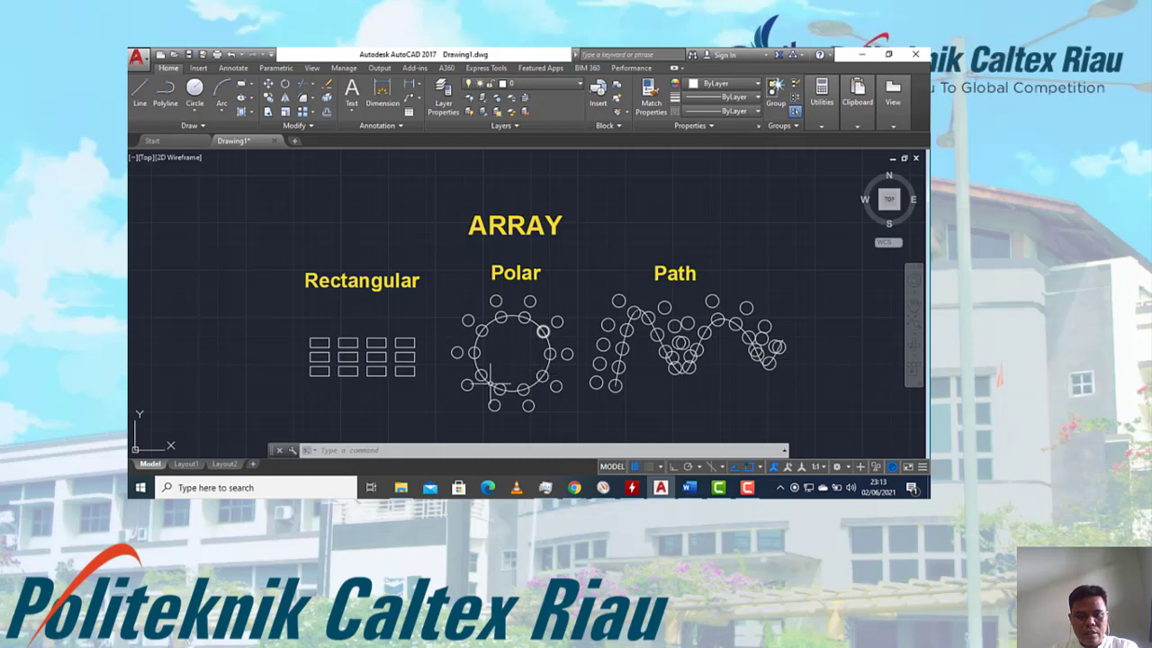
pyautogui.moveTo(669, 292); pyautogui.dragTo(453, 262, button='middle')
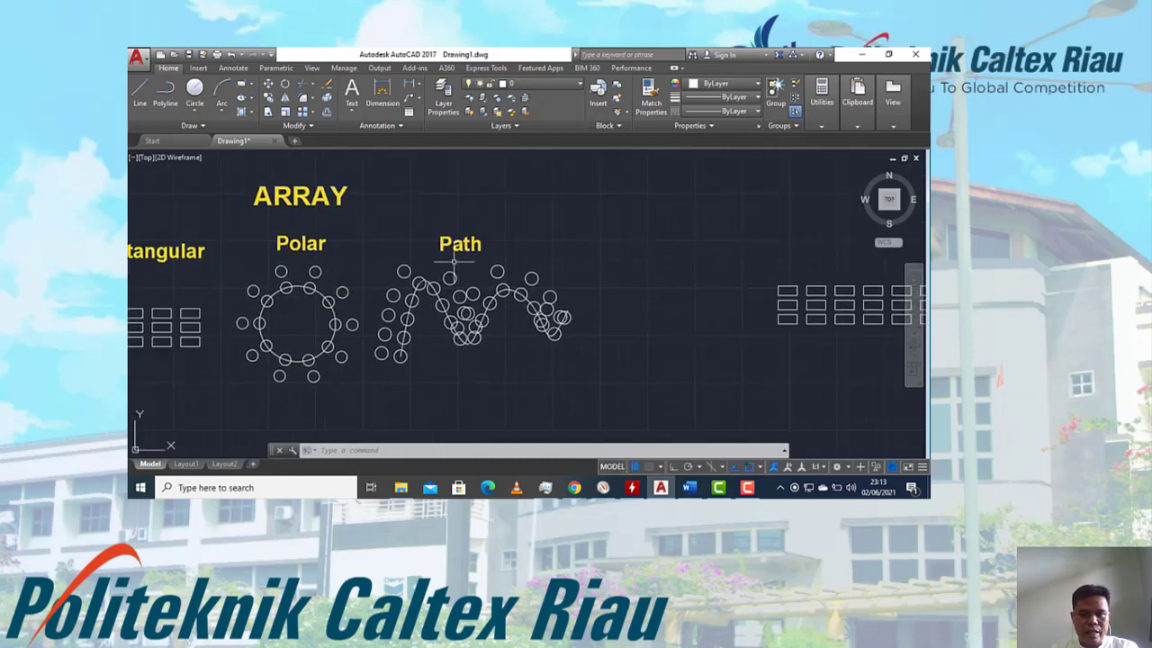
pyautogui.moveTo(701, 287); pyautogui.dragTo(279, 286, button='middle')
pyautogui.scroll(1, 406, 280)
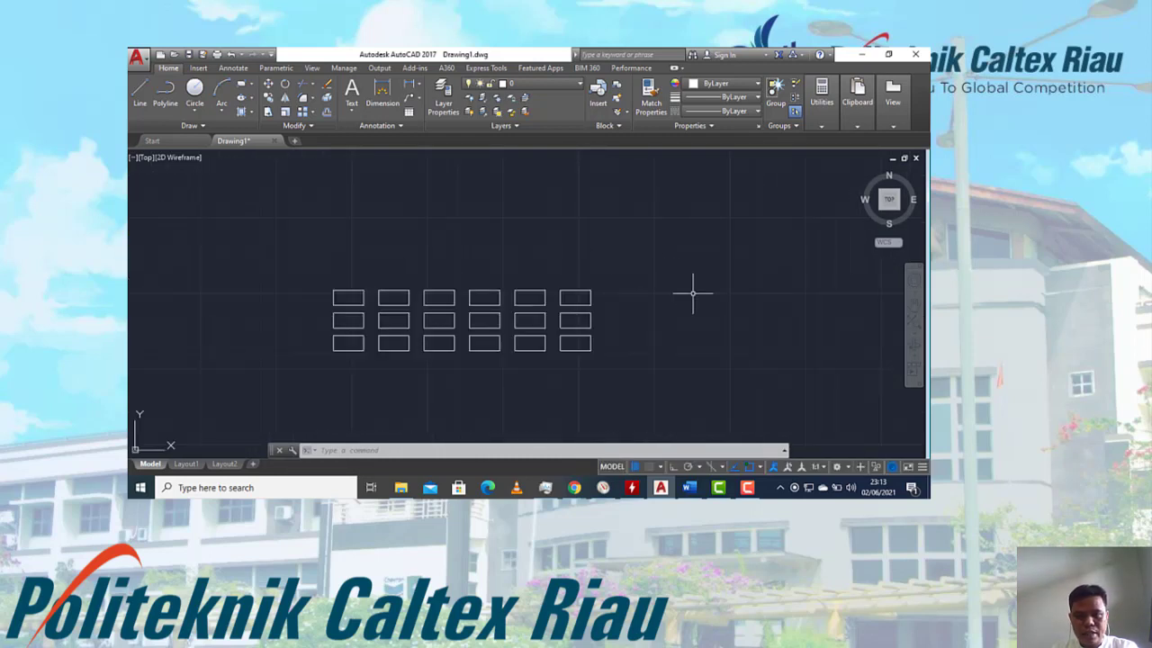
# Draw a circle with a diameter of 30 in the empty area beside the six-column array
pyautogui.moveTo(693, 292)
pyautogui.mouseDown(button='middle')
pyautogui.moveTo(284, 288)
pyautogui.moveTo(356, 277)
pyautogui.mouseUp(button='middle')
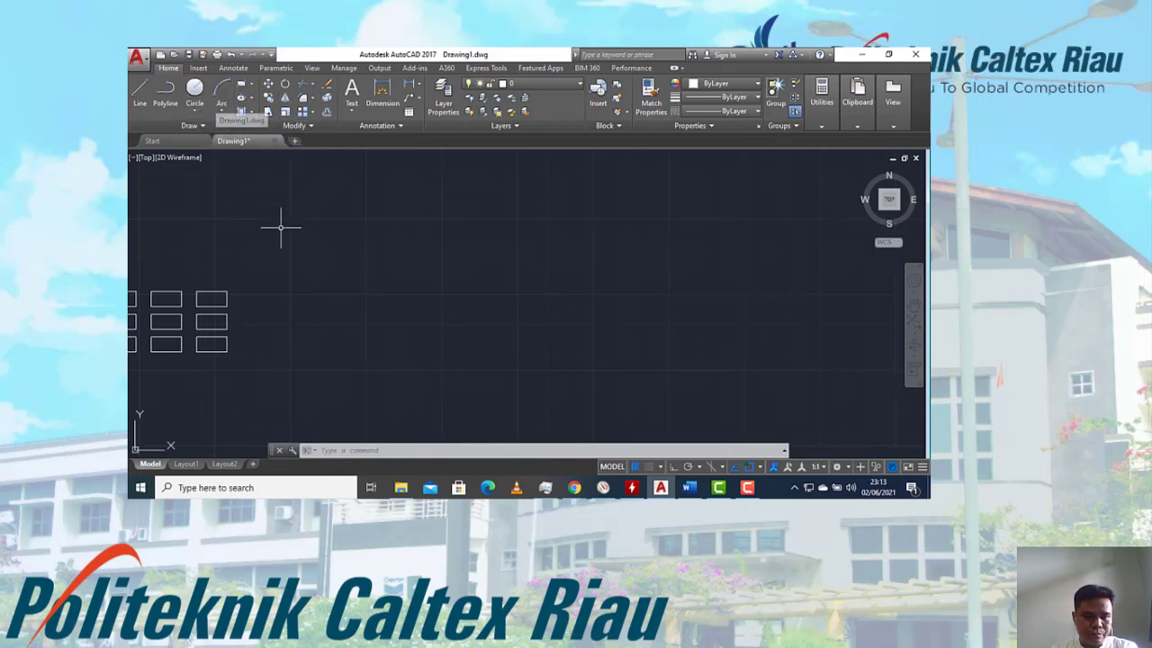
pyautogui.write('c')
pyautogui.press('Return')
pyautogui.click(412, 347)
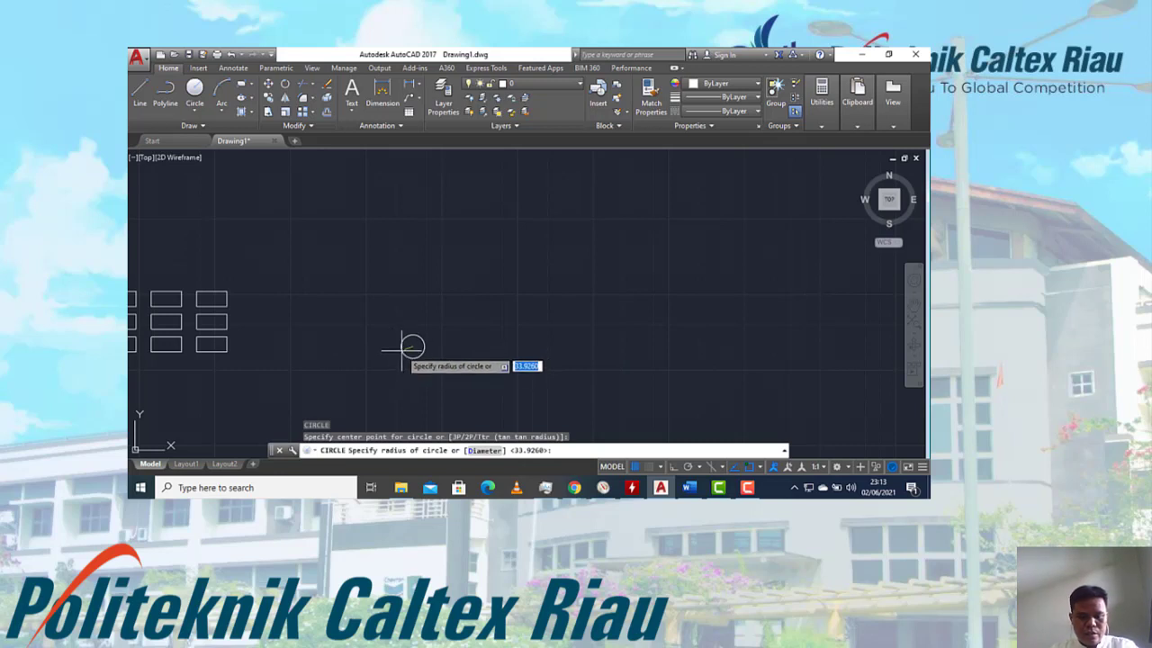
pyautogui.press('Return')
pyautogui.press('Return')
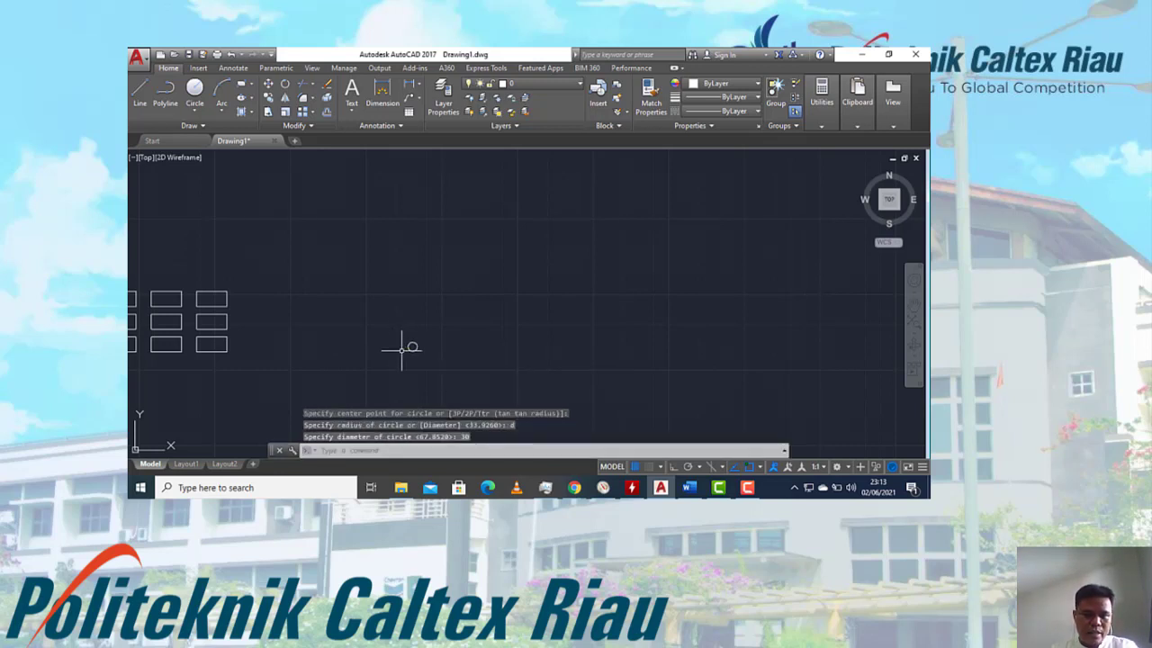
pyautogui.scroll(2, 412, 348)
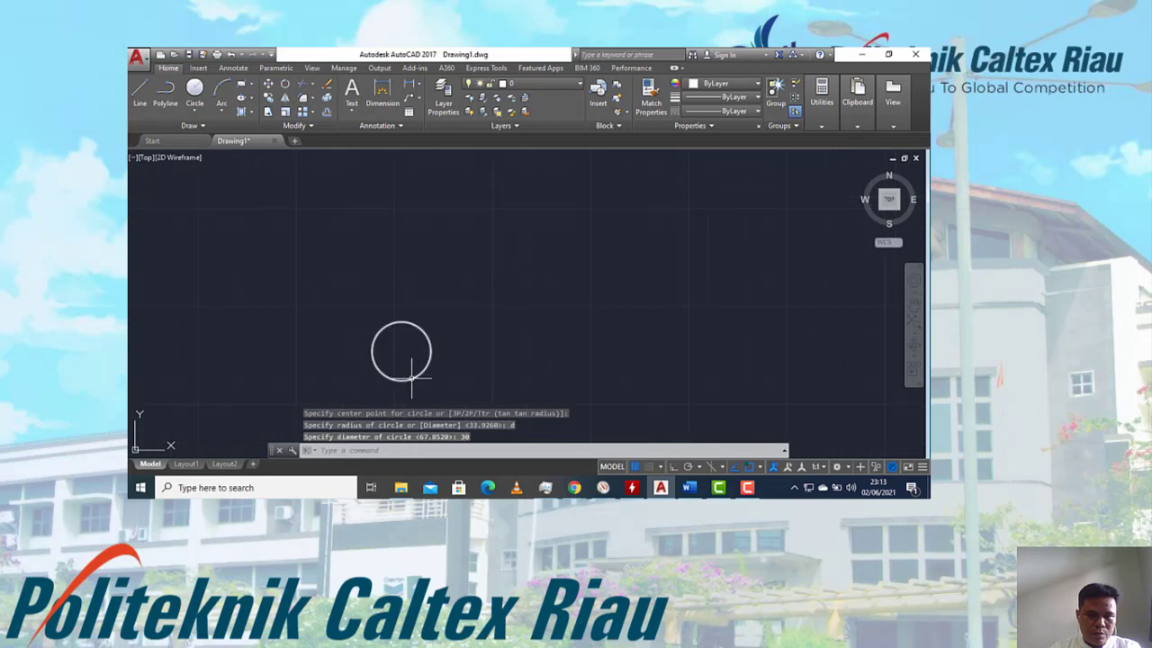
pyautogui.moveTo(416, 342)
pyautogui.mouseDown(button='middle')
pyautogui.moveTo(393, 330)
pyautogui.moveTo(419, 307)
pyautogui.mouseUp(button='middle')
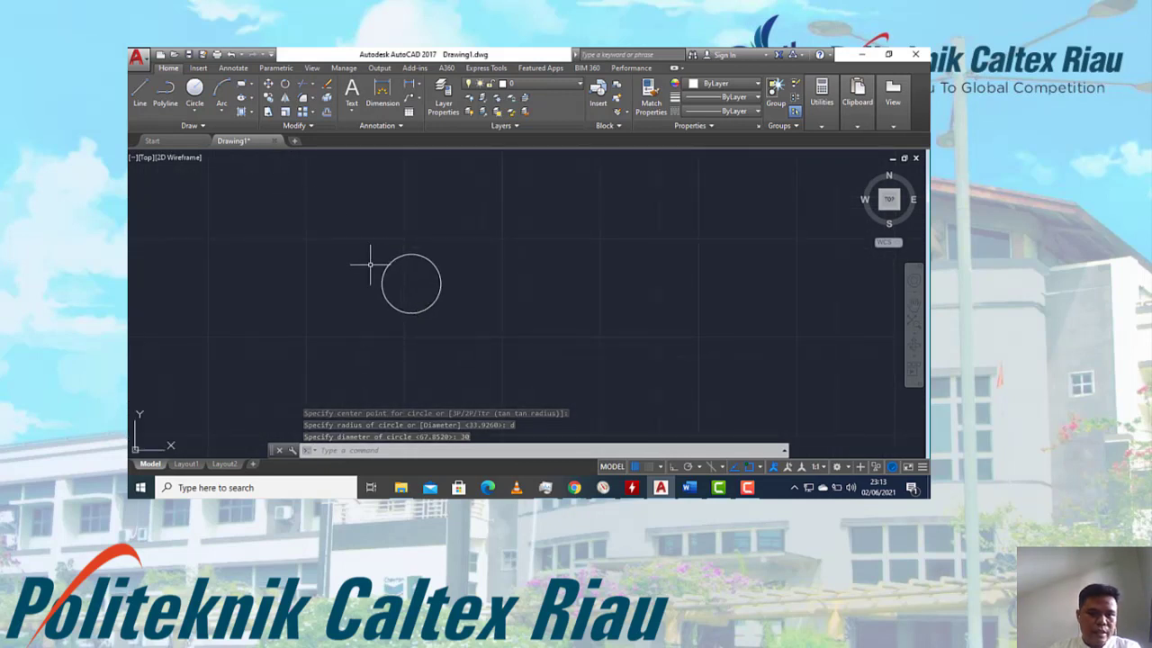
# Draw a horizontal line 100 units long from the circle's centre, extending to the right
pyautogui.scroll(-4, 375, 355)
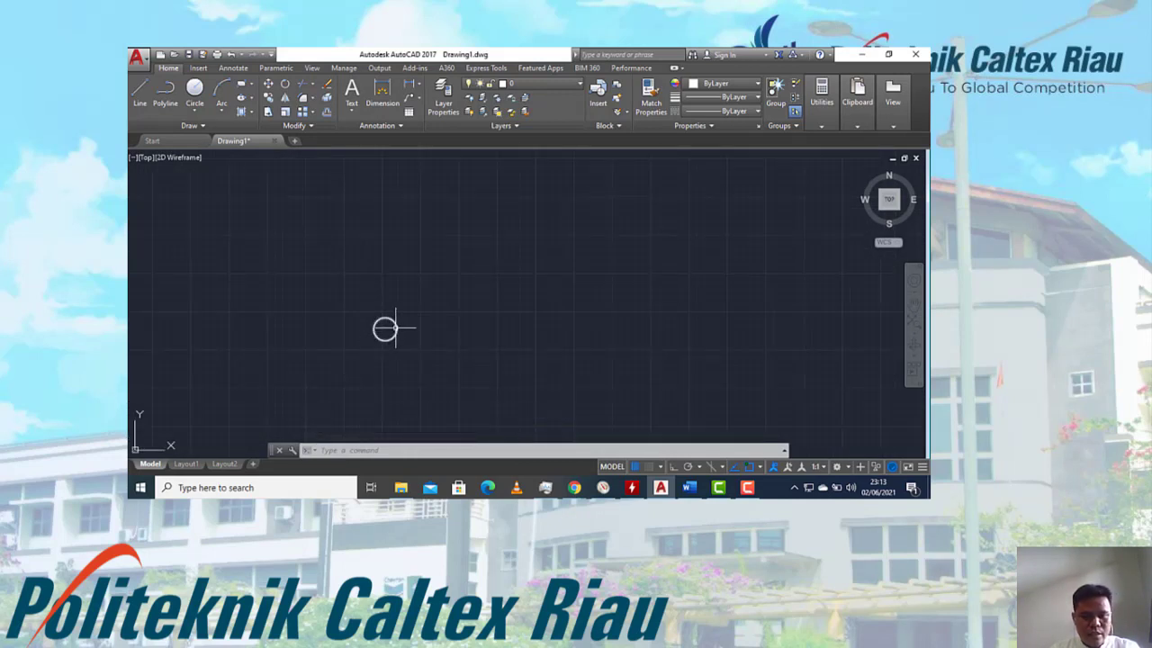
pyautogui.write('l')
pyautogui.press('Return')
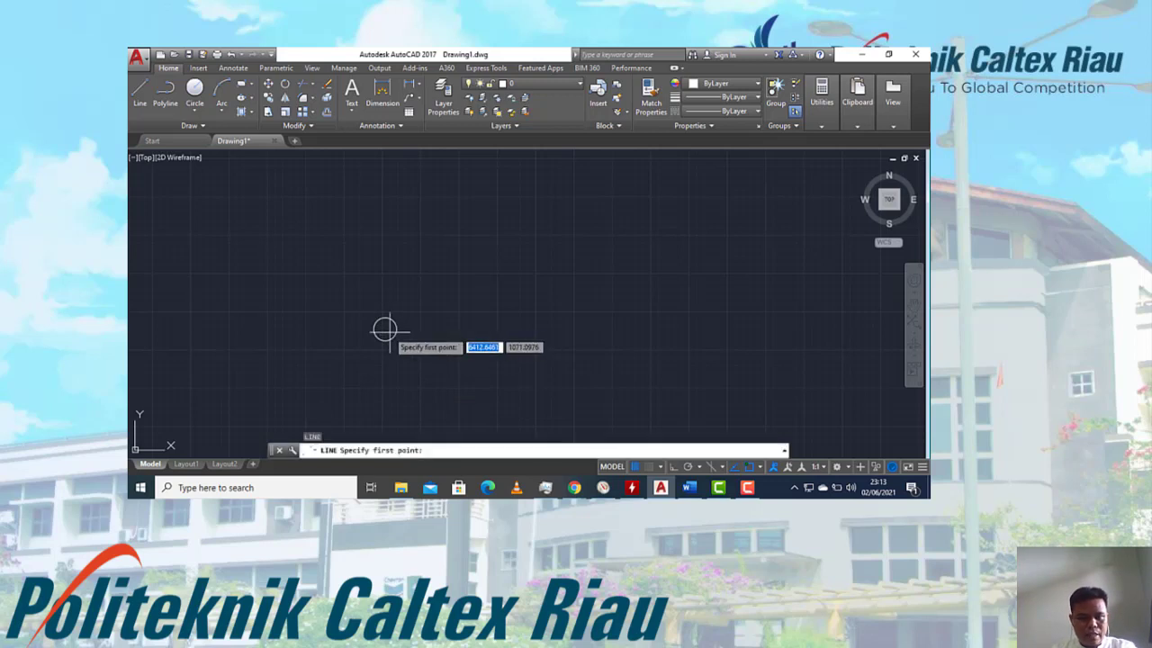
pyautogui.click(384, 330)
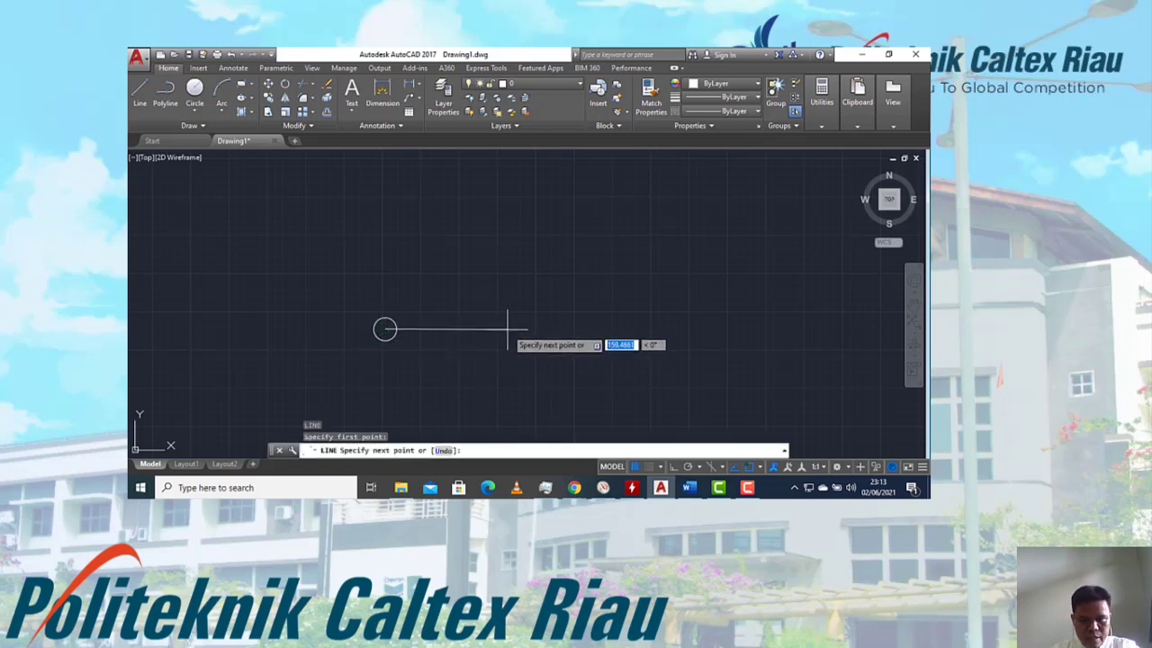
pyautogui.write('100')
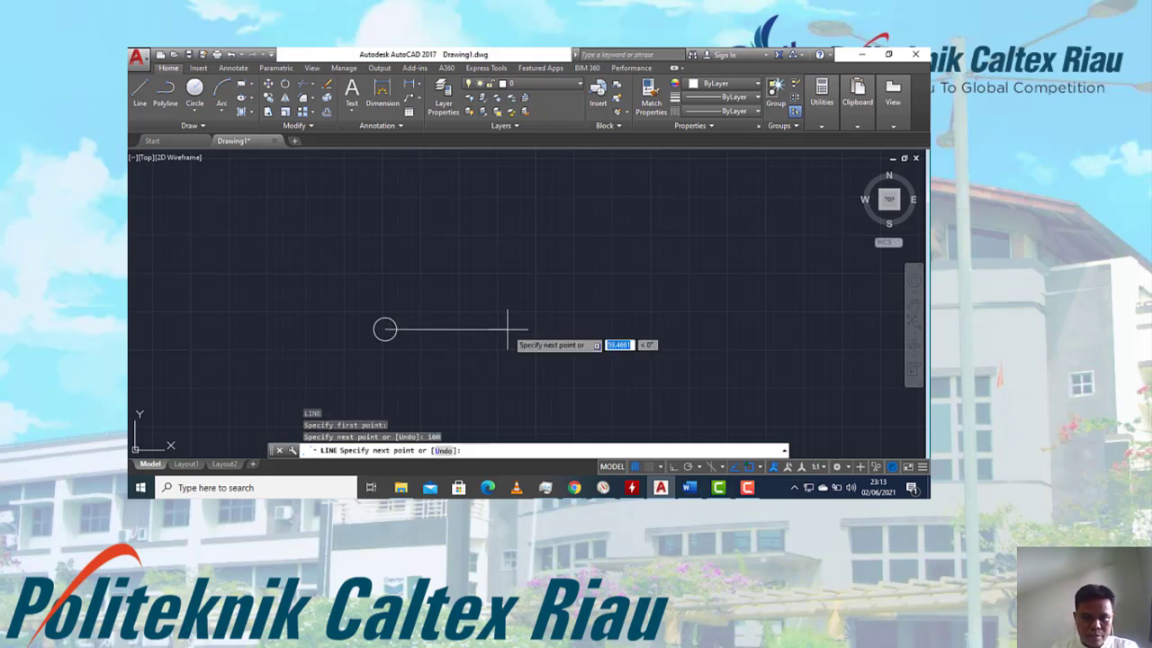
pyautogui.press('Return')
pyautogui.press('Return')
# Create a polar array of the circle, using the free end of the 100-unit line as the array's centre point
pyautogui.scroll(2, 422, 329)
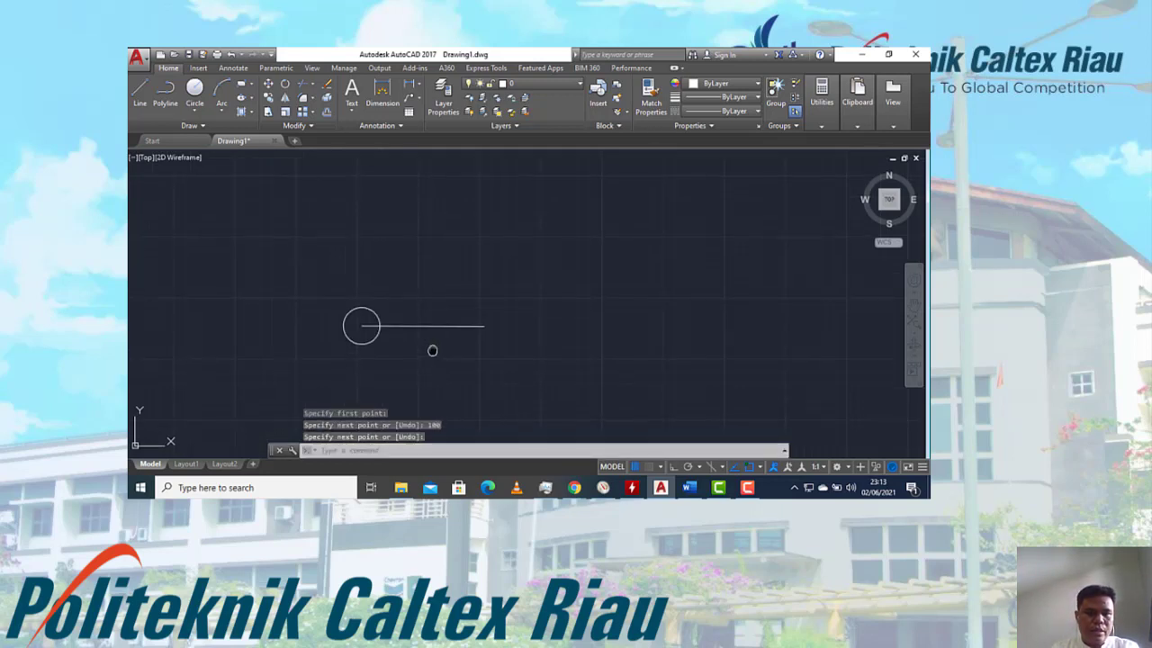
pyautogui.moveTo(432, 350); pyautogui.dragTo(413, 291, button='middle')
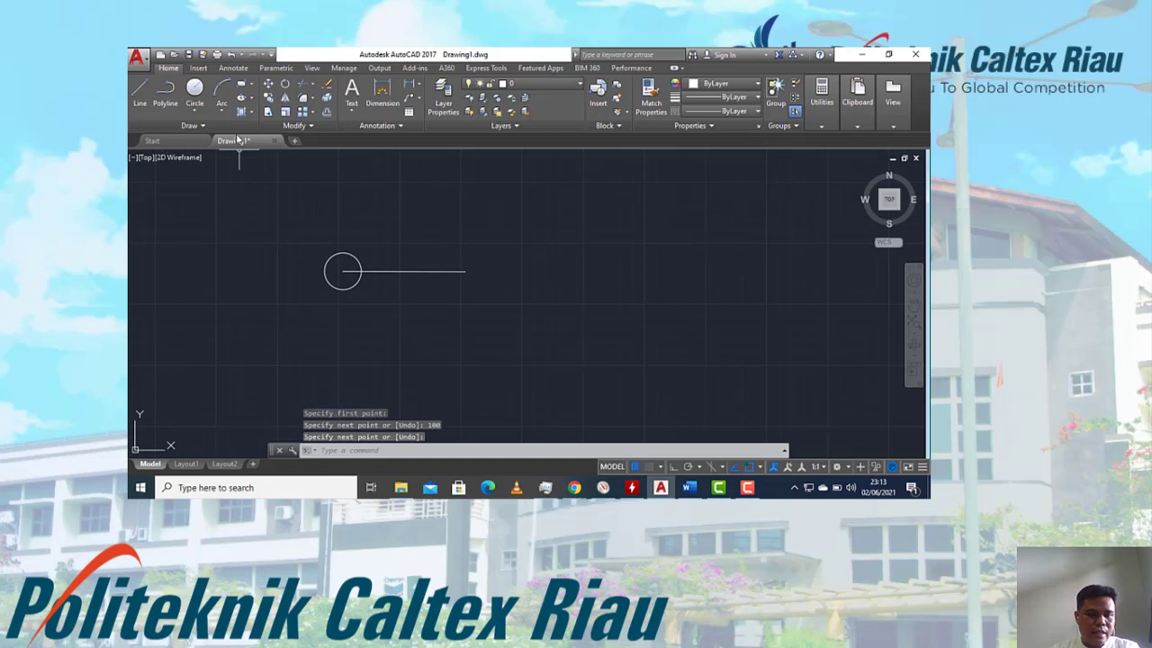
pyautogui.write('ar')
pyautogui.press('Return')
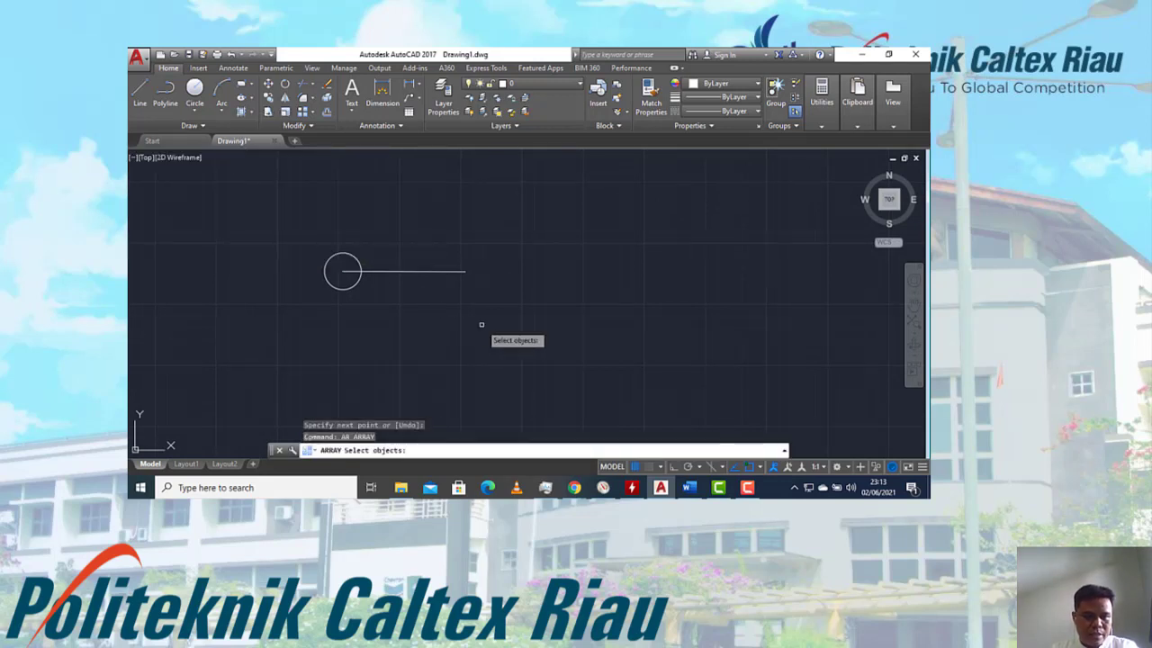
pyautogui.click(333, 287)
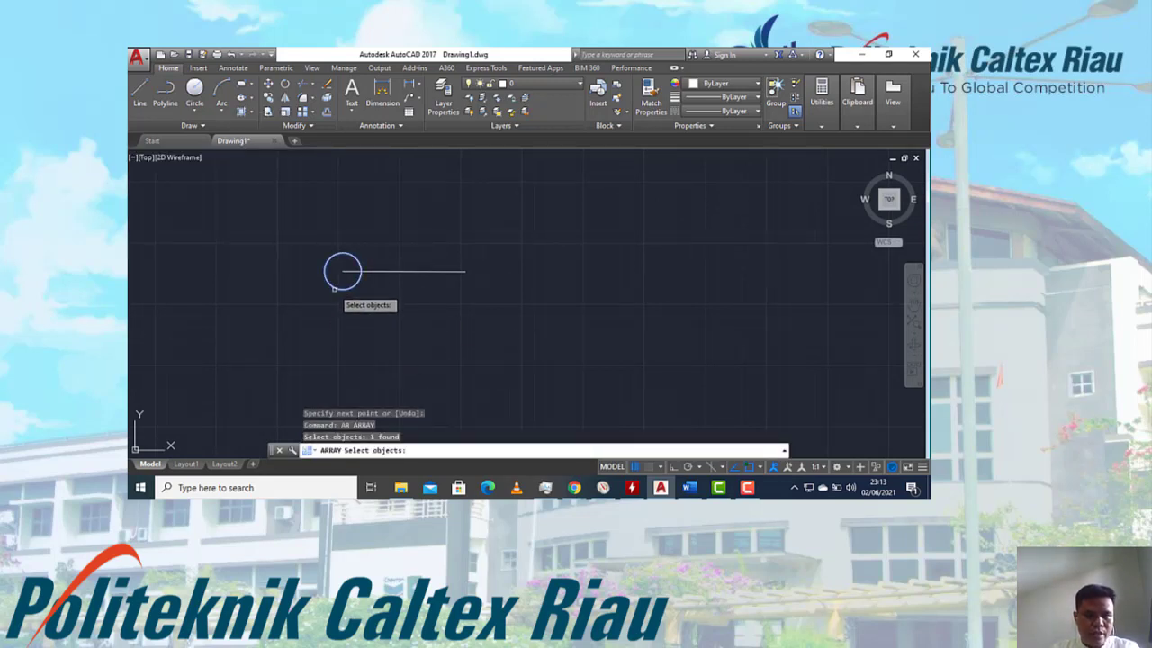
pyautogui.press('Return')
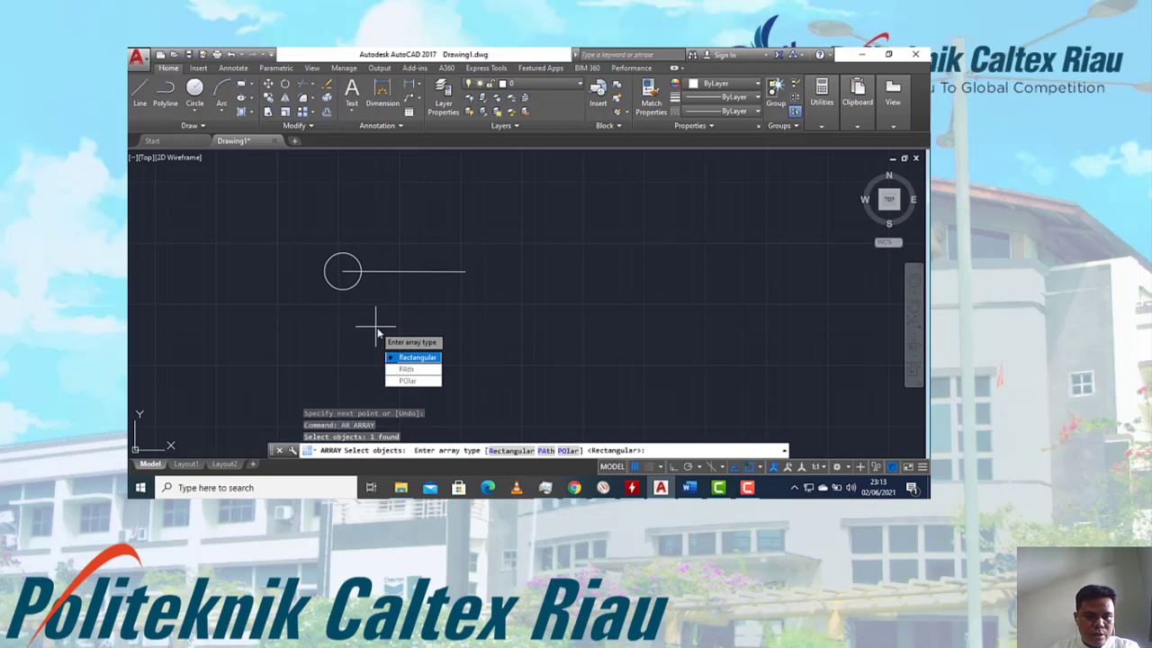
pyautogui.click(407, 380)
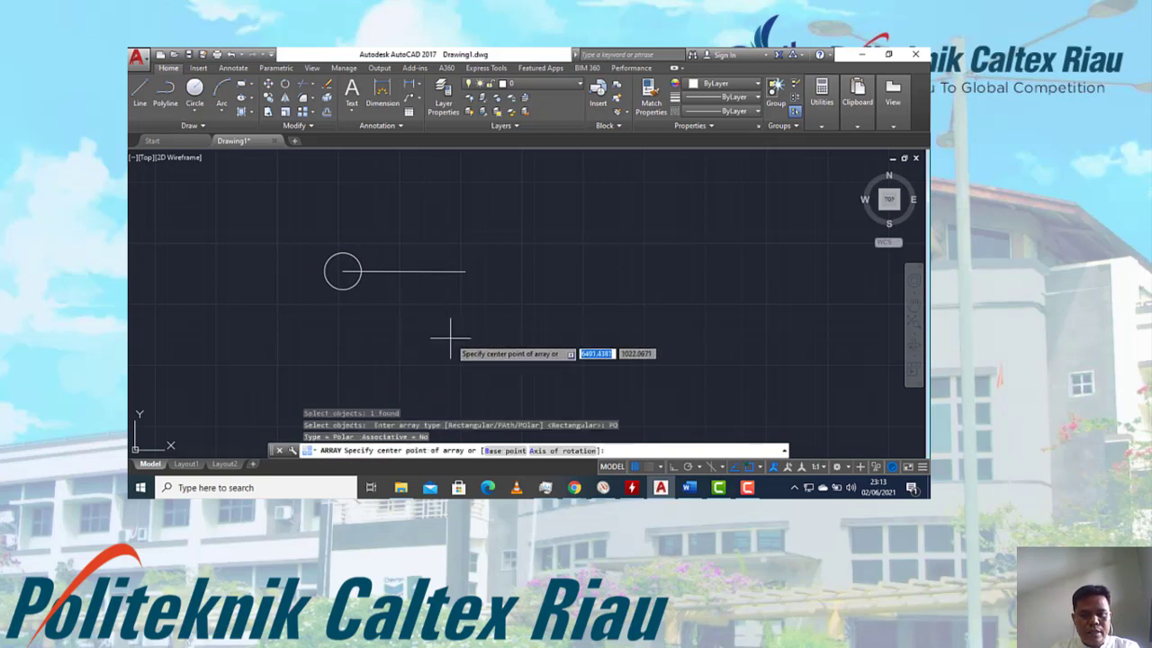
pyautogui.click(465, 270)
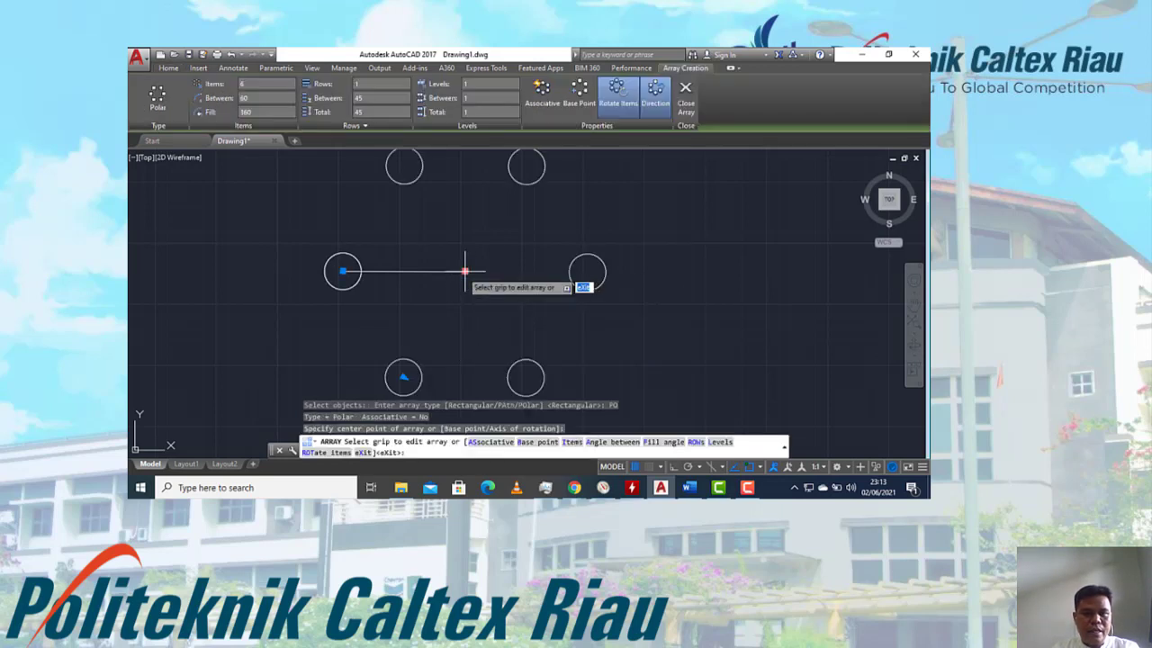